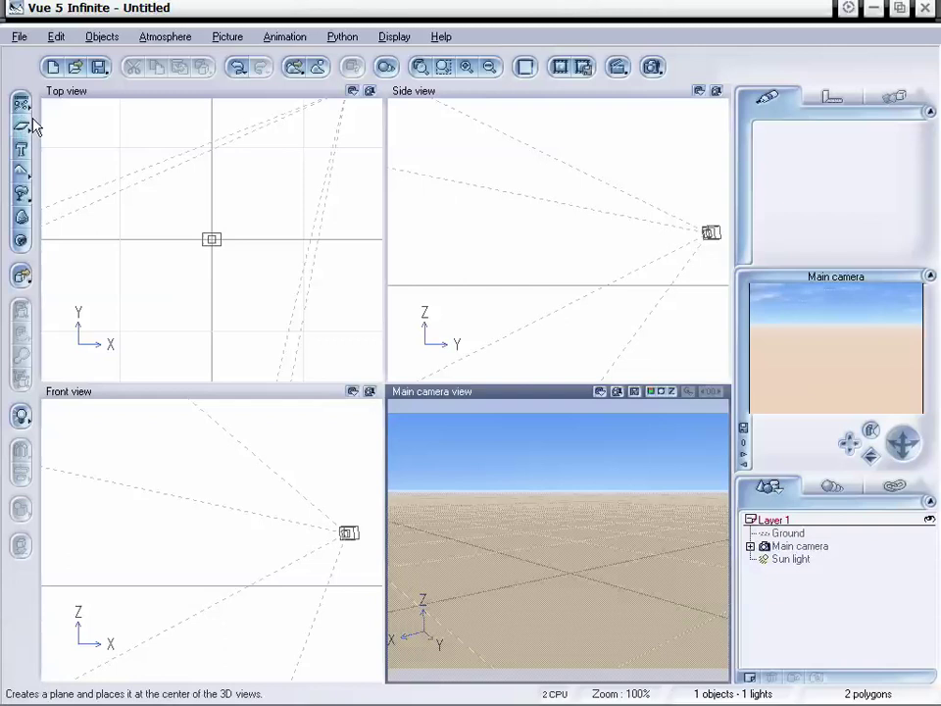
# Create an alpha plane using the green tree color picture and its matching black-and-white alpha picture
pyautogui.click(24, 131)
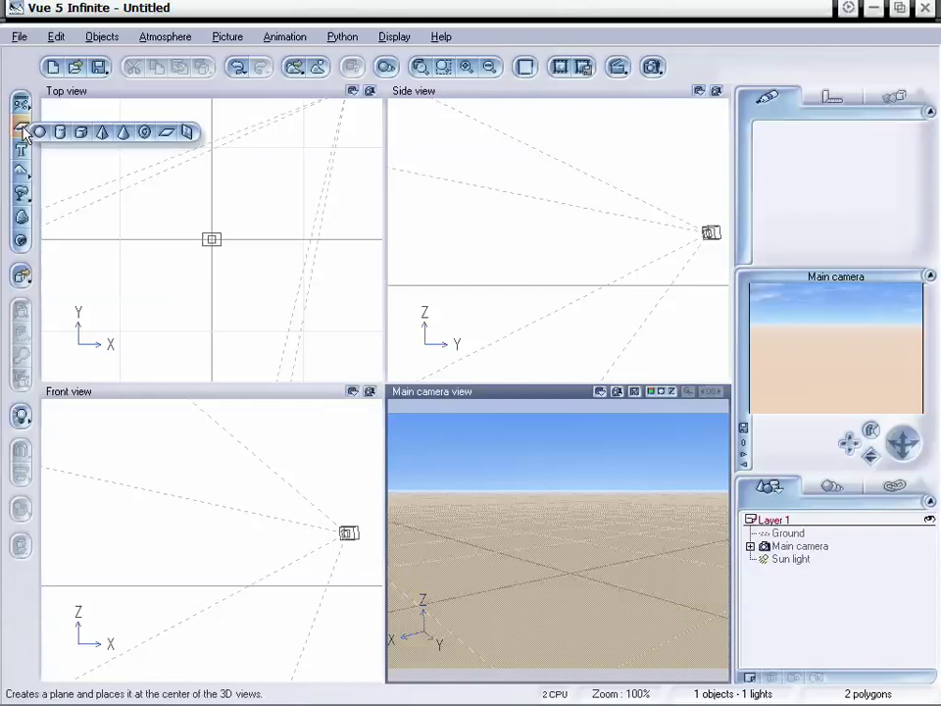
pyautogui.click(190, 134)
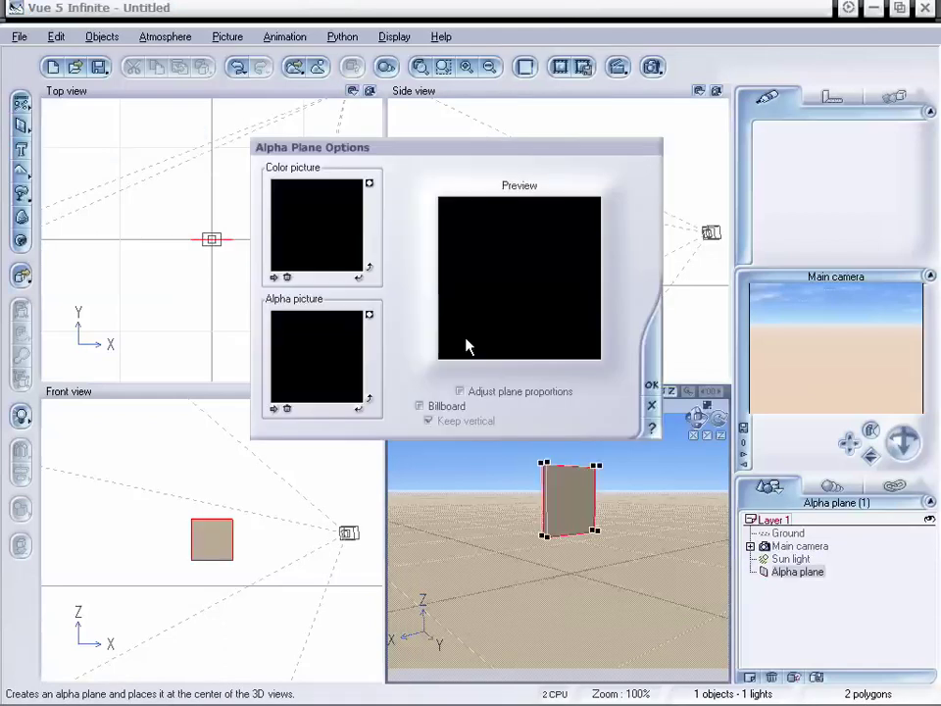
pyautogui.moveTo(422, 149); pyautogui.dragTo(477, 145)
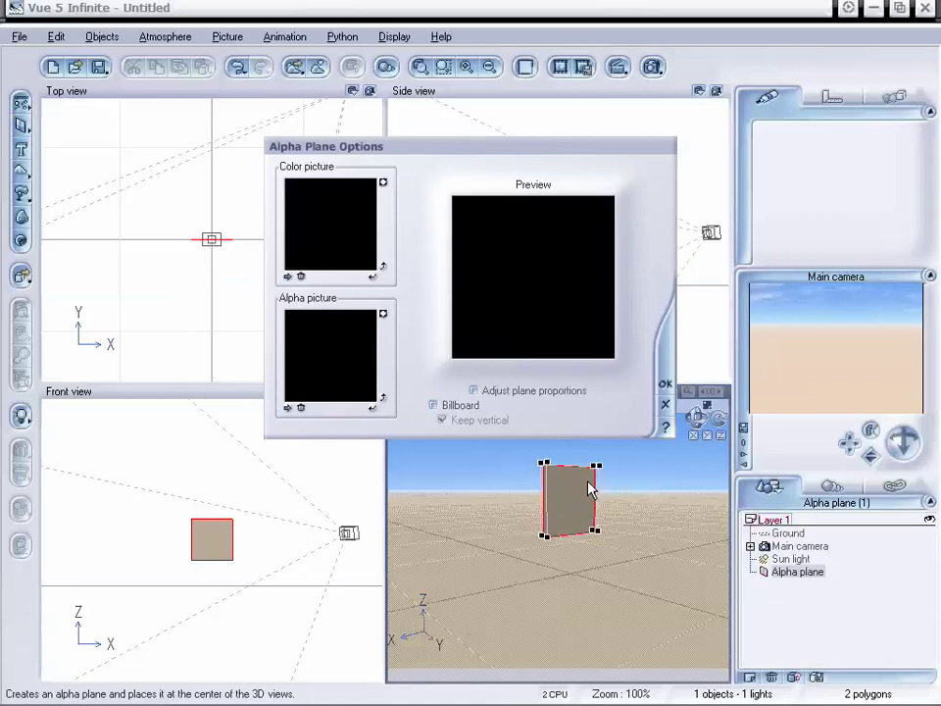
pyautogui.click(433, 406)
pyautogui.moveTo(399, 154); pyautogui.dragTo(407, 157)
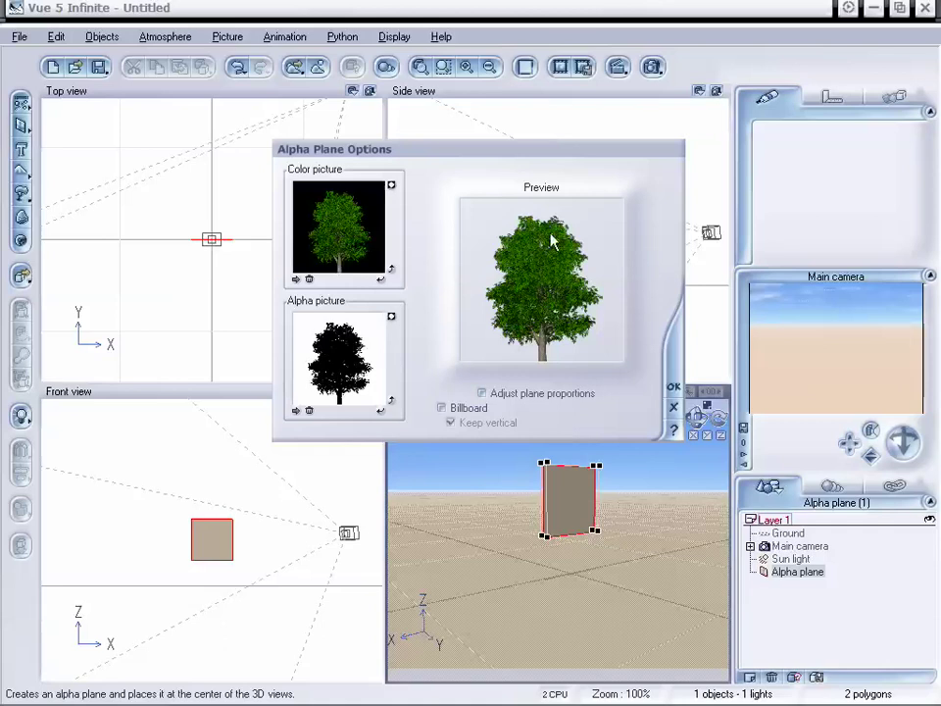
pyautogui.moveTo(529, 156); pyautogui.dragTo(530, 163)
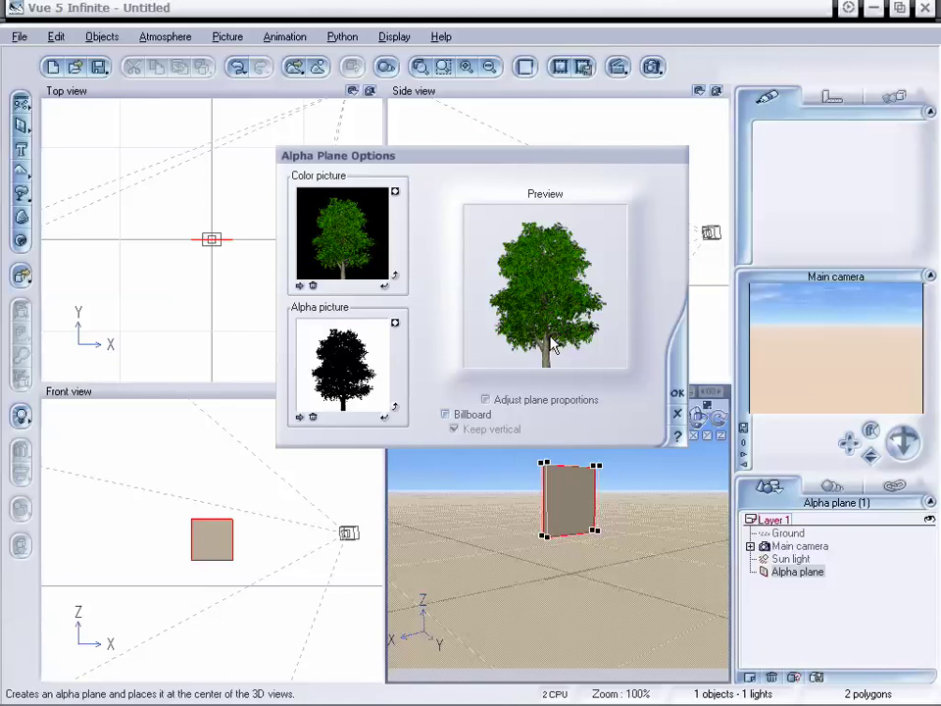
pyautogui.moveTo(455, 148); pyautogui.dragTo(456, 147)
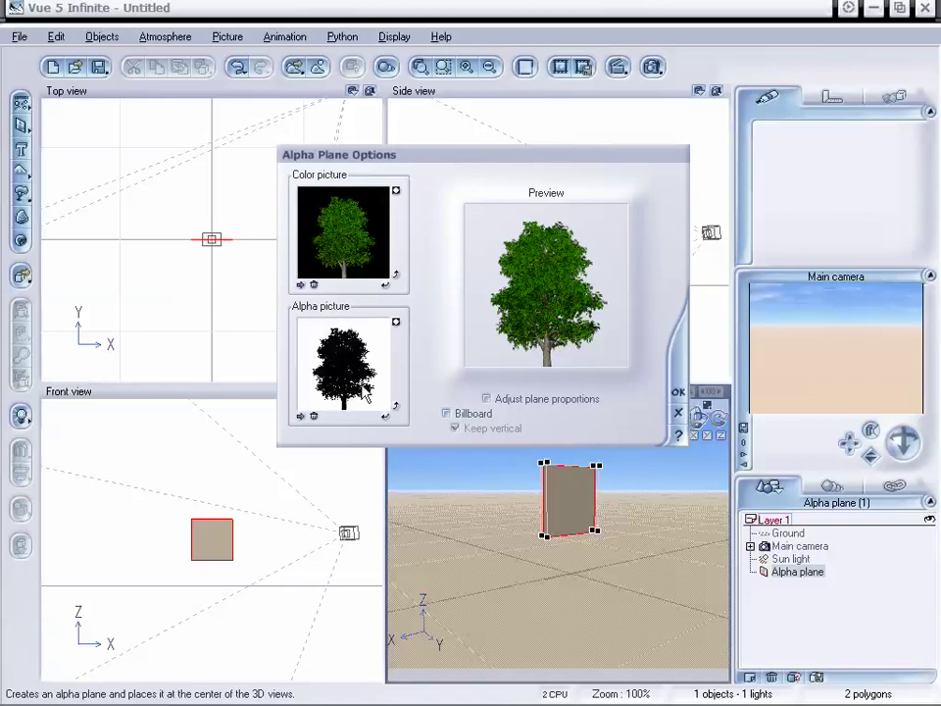
pyautogui.click(677, 394)
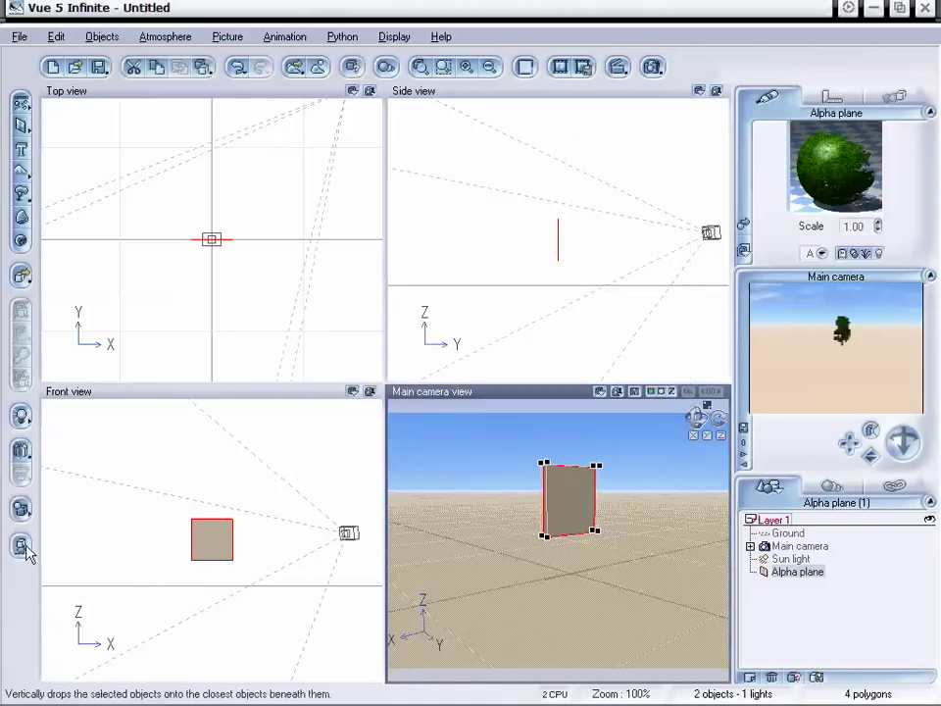
# Drop the tree plane onto the ground and render it from a closer, front-facing main camera view
pyautogui.moveTo(871, 457); pyautogui.dragTo(933, 447)
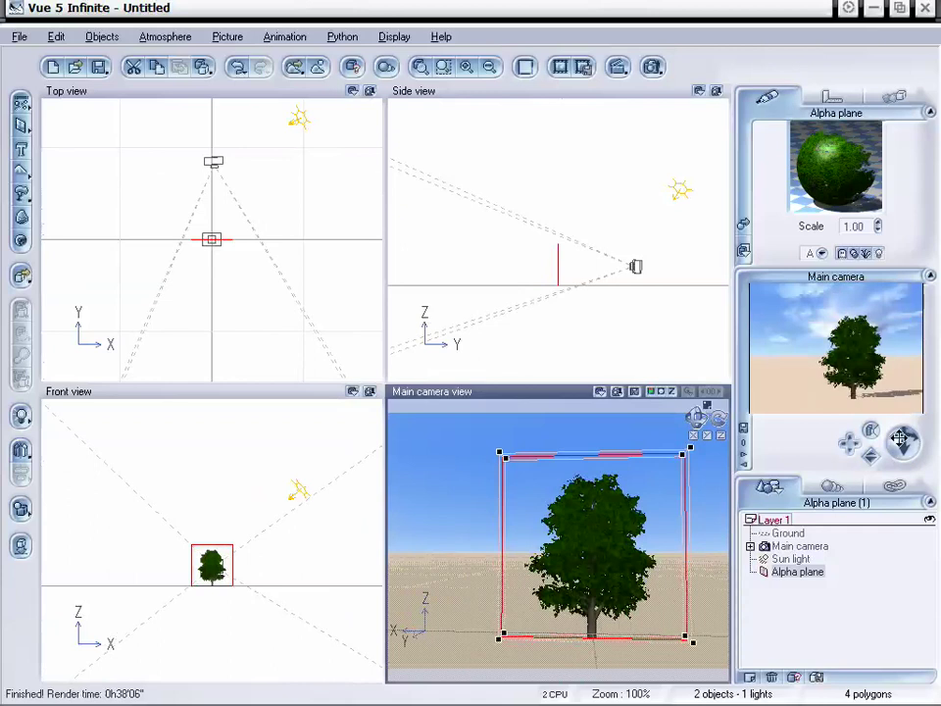
pyautogui.click(652, 66)
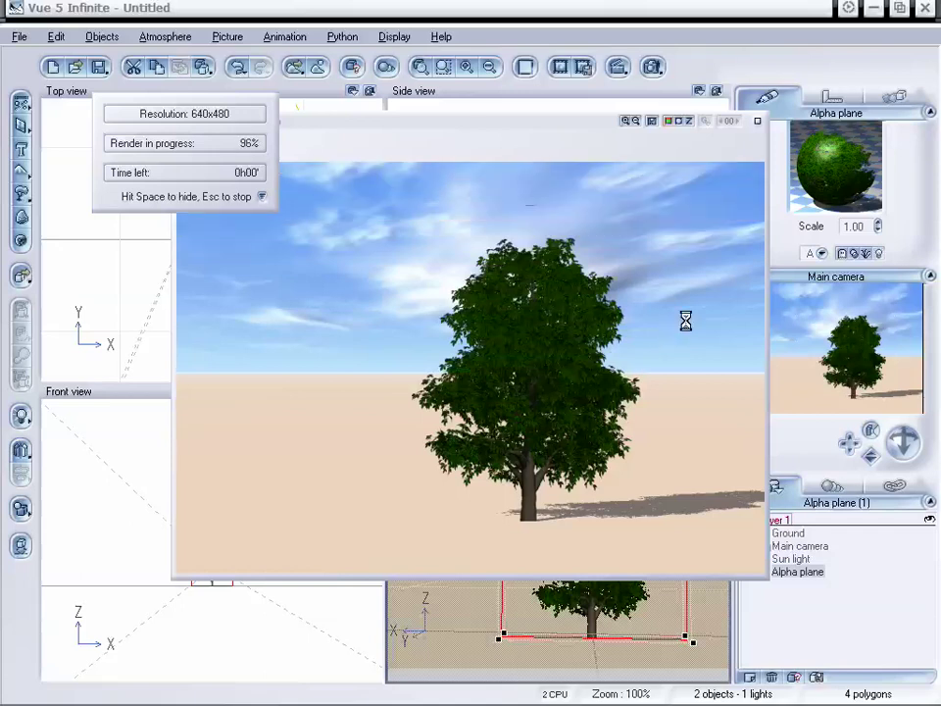
pyautogui.click(757, 121)
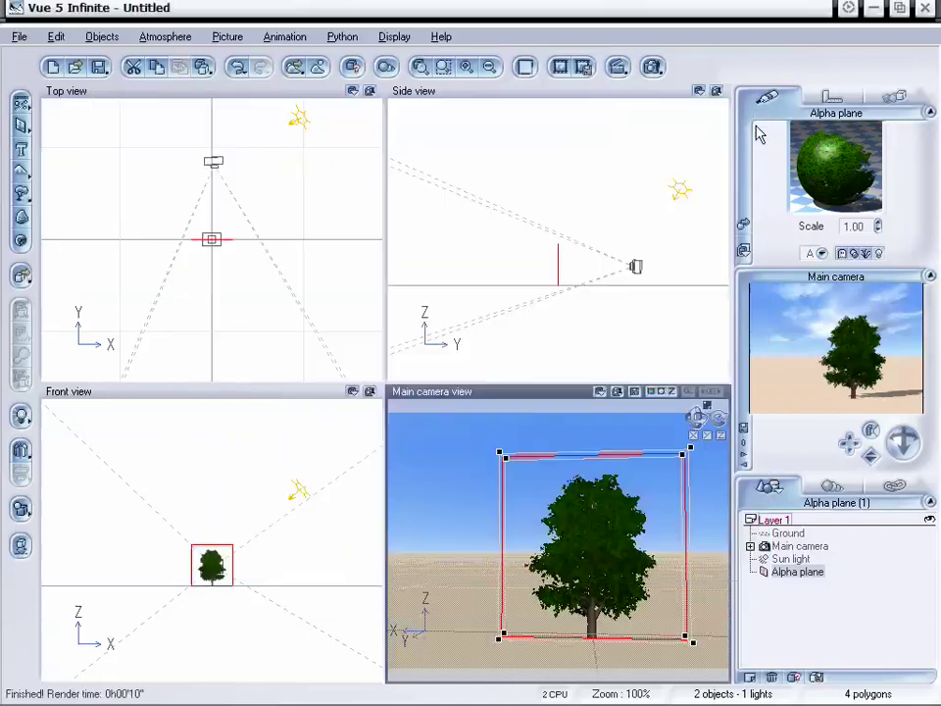
# Turn on Billboard with Keep vertical for the tree plane and orbit the main camera around and above it to check its facing
pyautogui.doubleClick(610, 505)
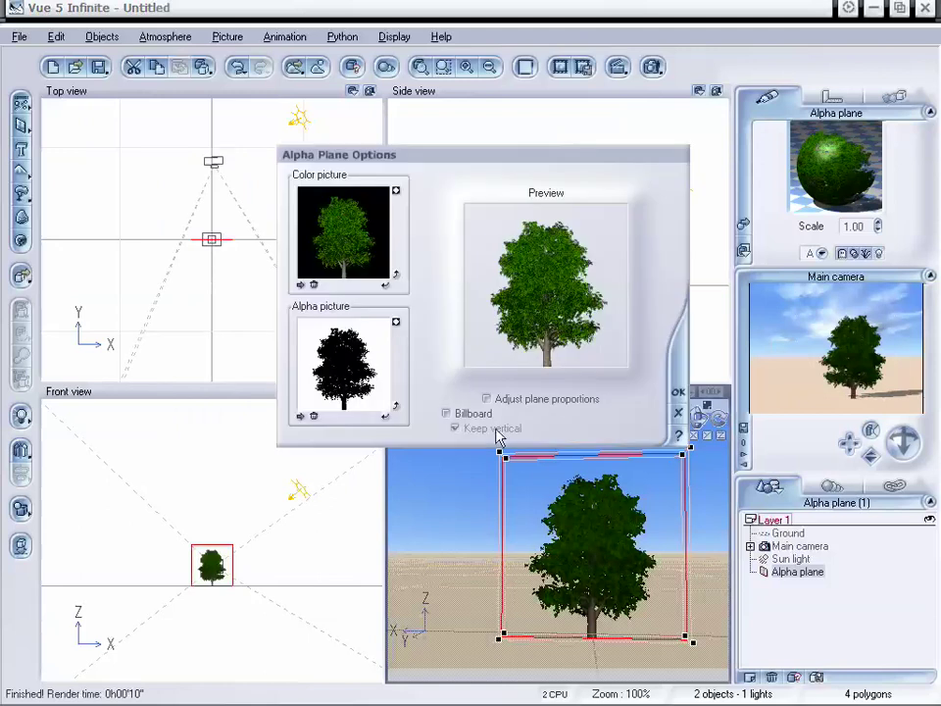
pyautogui.click(451, 413)
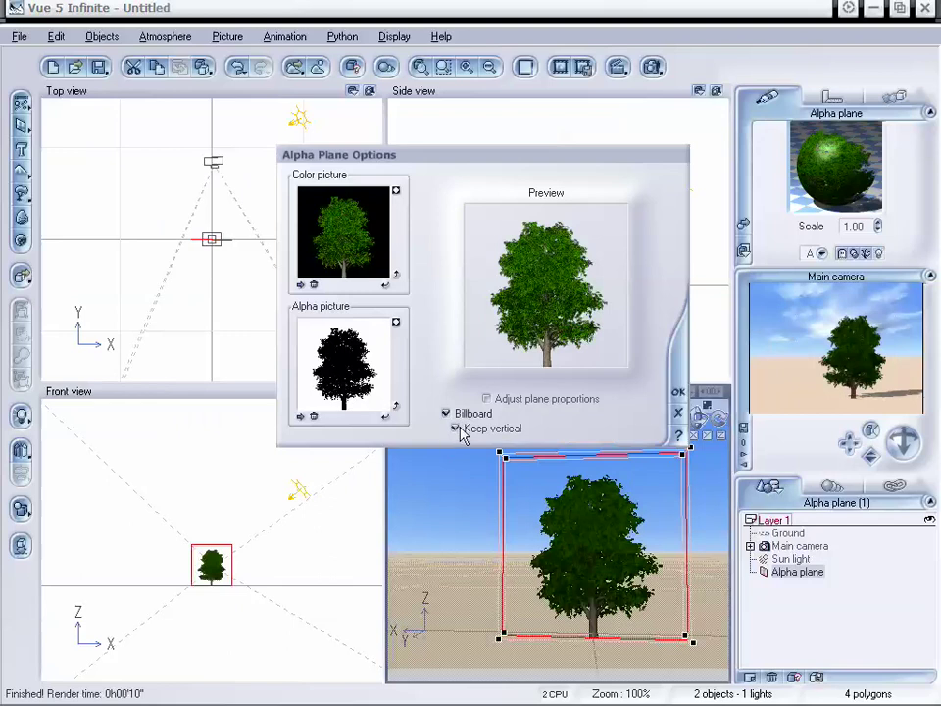
pyautogui.click(678, 393)
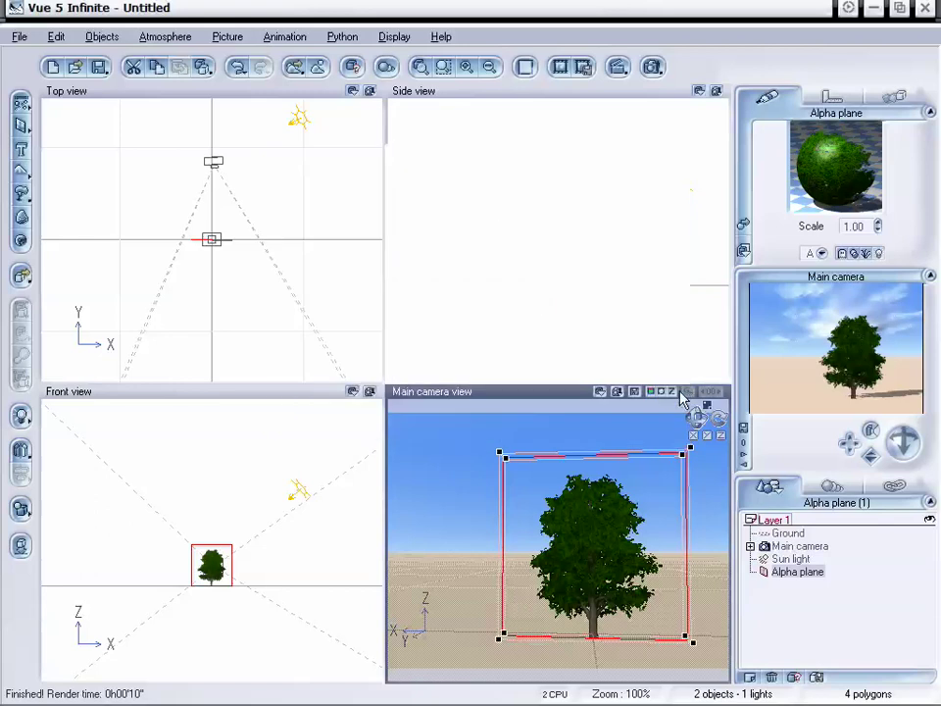
pyautogui.moveTo(698, 418); pyautogui.dragTo(770, 443)
pyautogui.moveTo(903, 441)
pyautogui.mouseDown()
pyautogui.moveTo(923, 440)
pyautogui.moveTo(901, 439)
pyautogui.moveTo(901, 448)
pyautogui.moveTo(903, 440)
pyautogui.mouseUp()
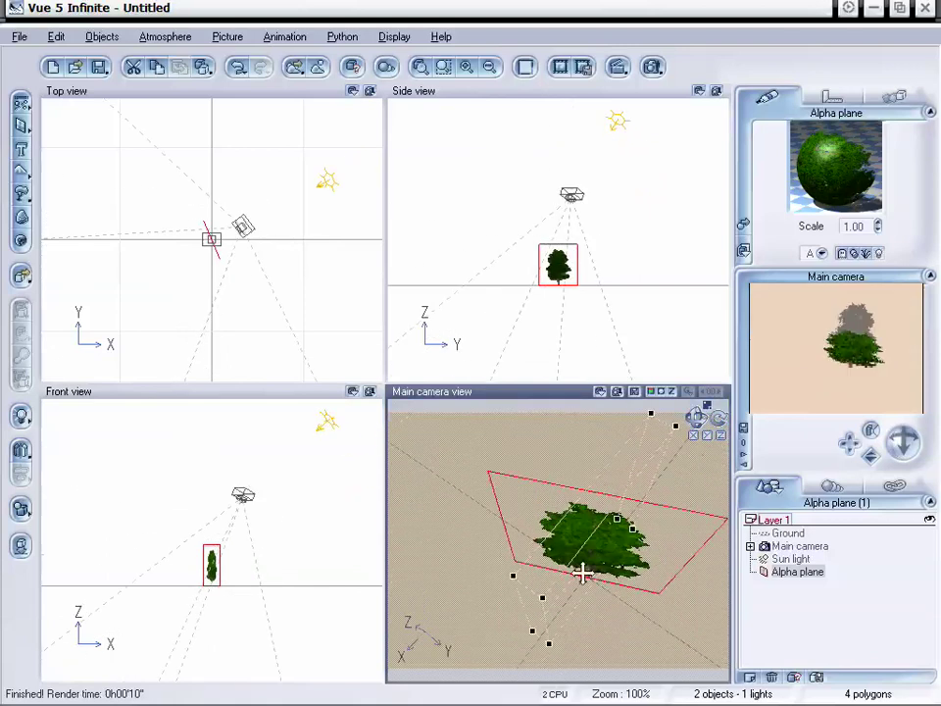
pyautogui.moveTo(903, 439); pyautogui.dragTo(902, 447)
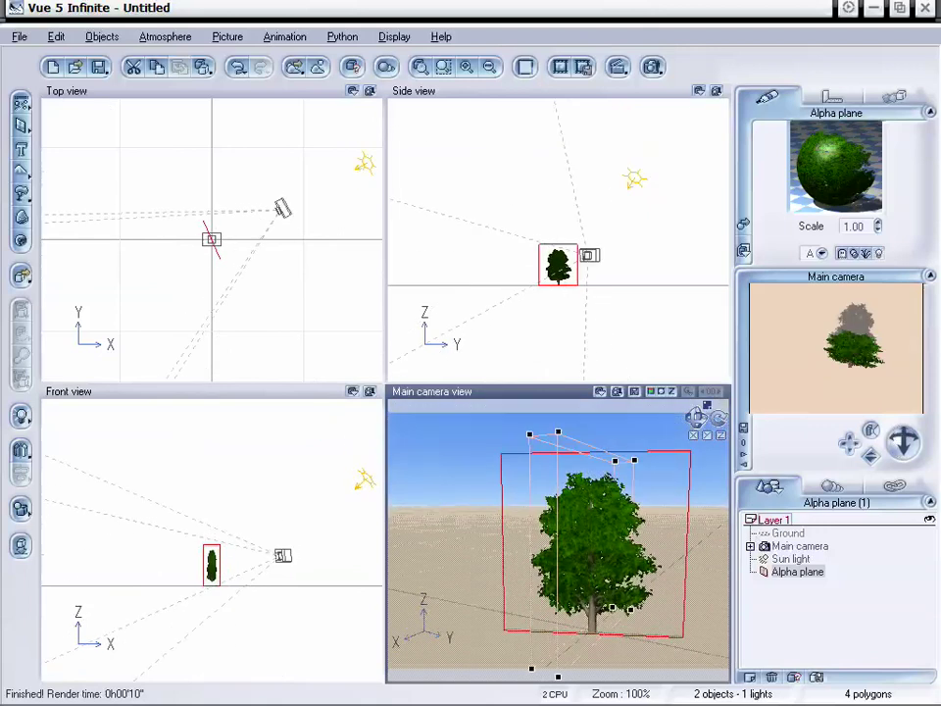
pyautogui.moveTo(903, 443); pyautogui.dragTo(903, 442)
# Turn off Keep vertical for the billboard tree and examine its tilt from different camera heights, angles and distances
pyautogui.doubleClick(614, 512)
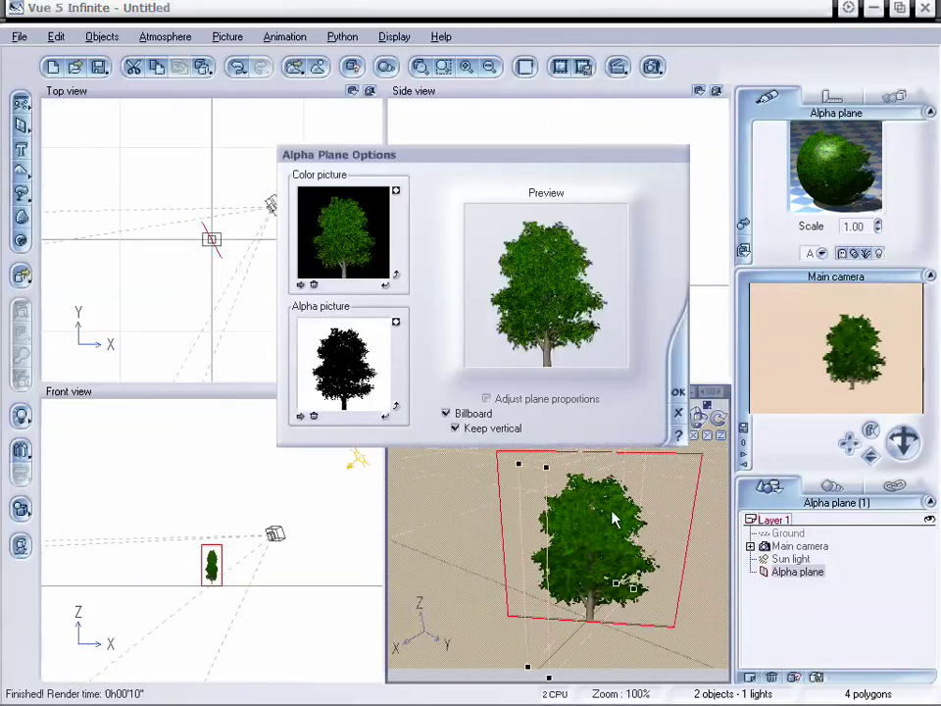
pyautogui.click(448, 413)
pyautogui.click(677, 393)
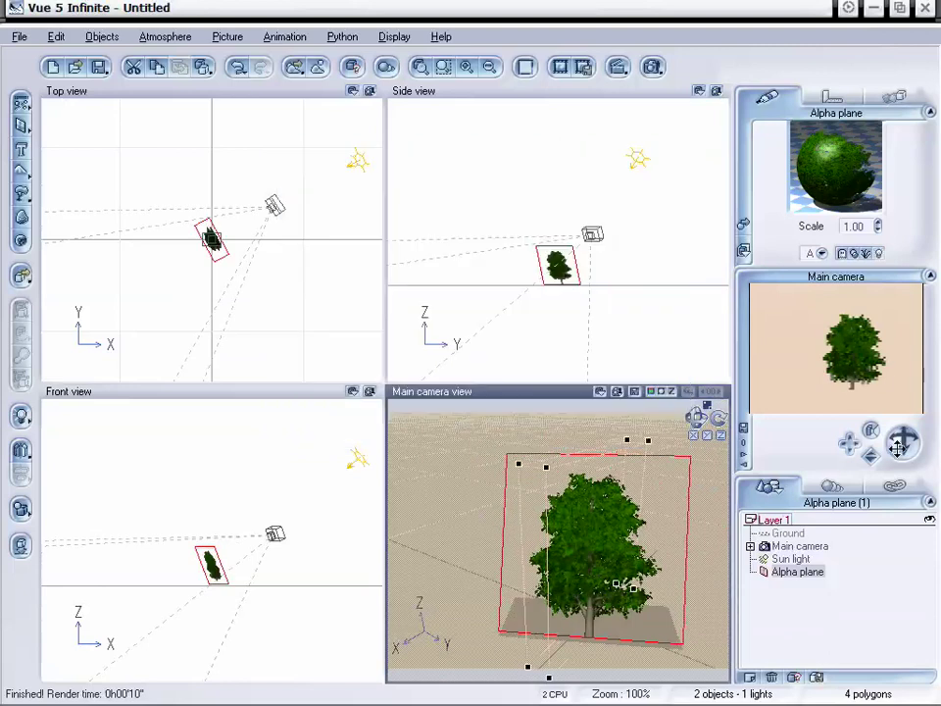
pyautogui.moveTo(898, 448); pyautogui.dragTo(589, 456)
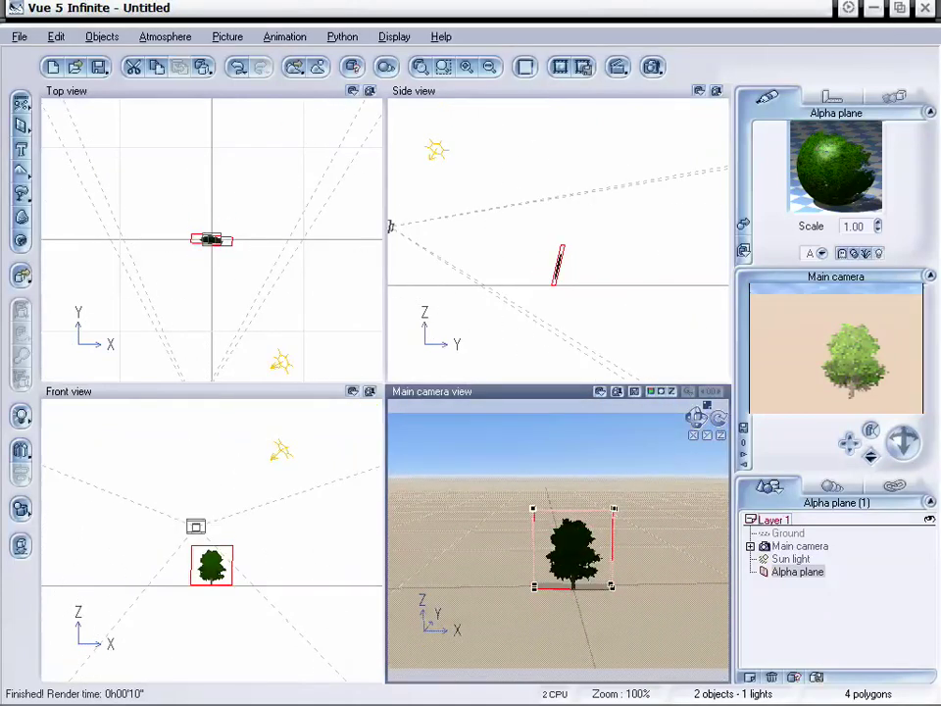
pyautogui.moveTo(872, 455); pyautogui.dragTo(908, 467)
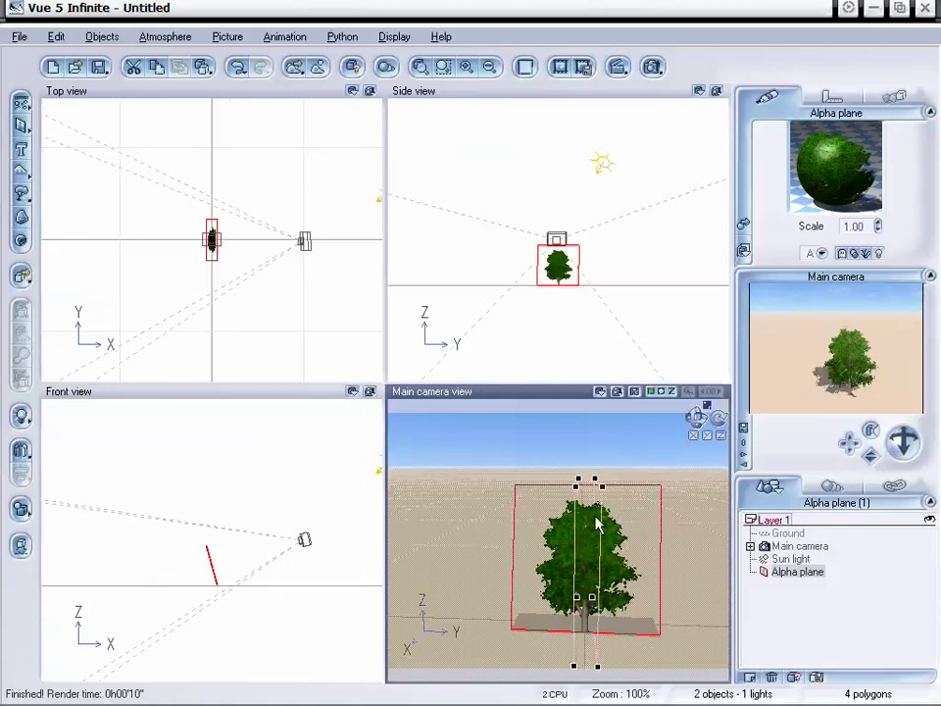
pyautogui.moveTo(901, 438); pyautogui.dragTo(900, 406)
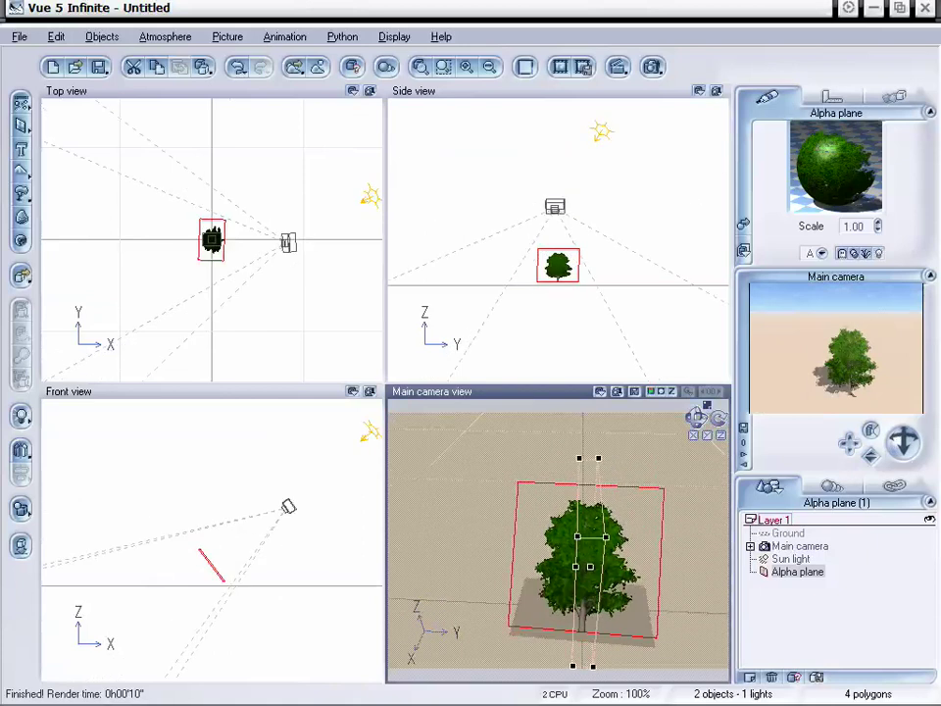
pyautogui.moveTo(872, 455); pyautogui.dragTo(872, 461)
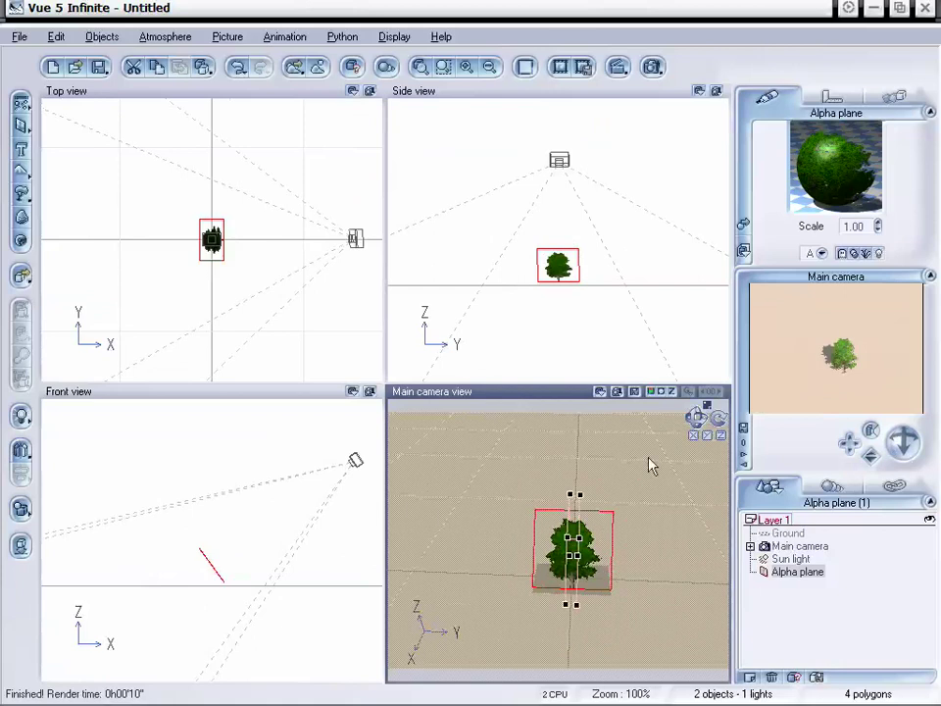
pyautogui.moveTo(871, 455)
pyautogui.mouseDown()
pyautogui.moveTo(871, 441)
pyautogui.moveTo(870, 454)
pyautogui.moveTo(851, 441)
pyautogui.moveTo(871, 461)
pyautogui.mouseUp()
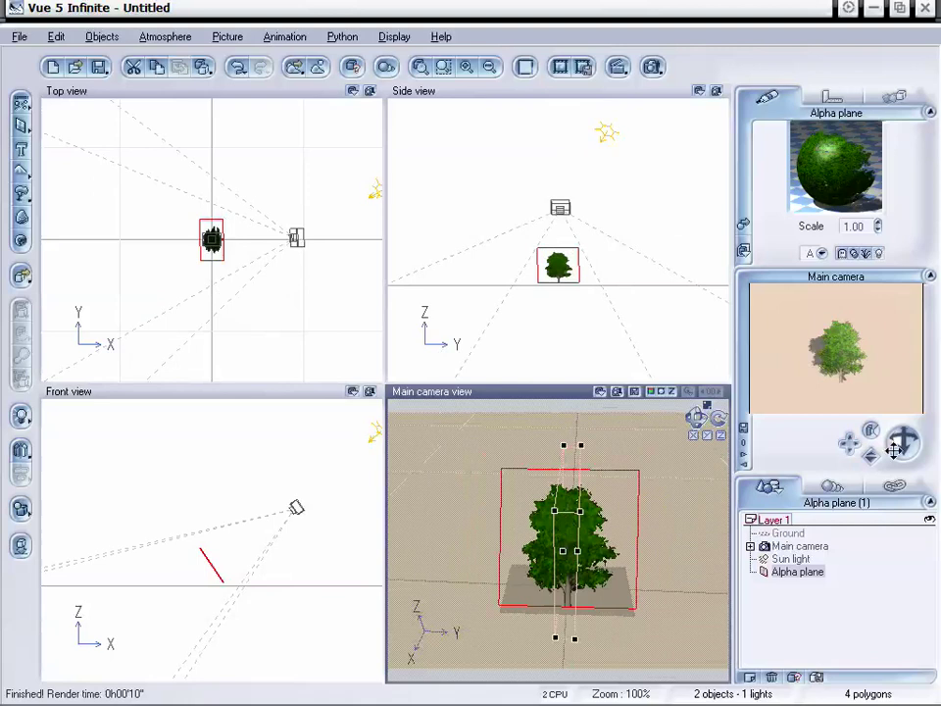
pyautogui.moveTo(898, 439); pyautogui.dragTo(898, 441)
pyautogui.moveTo(894, 449); pyautogui.dragTo(870, 458)
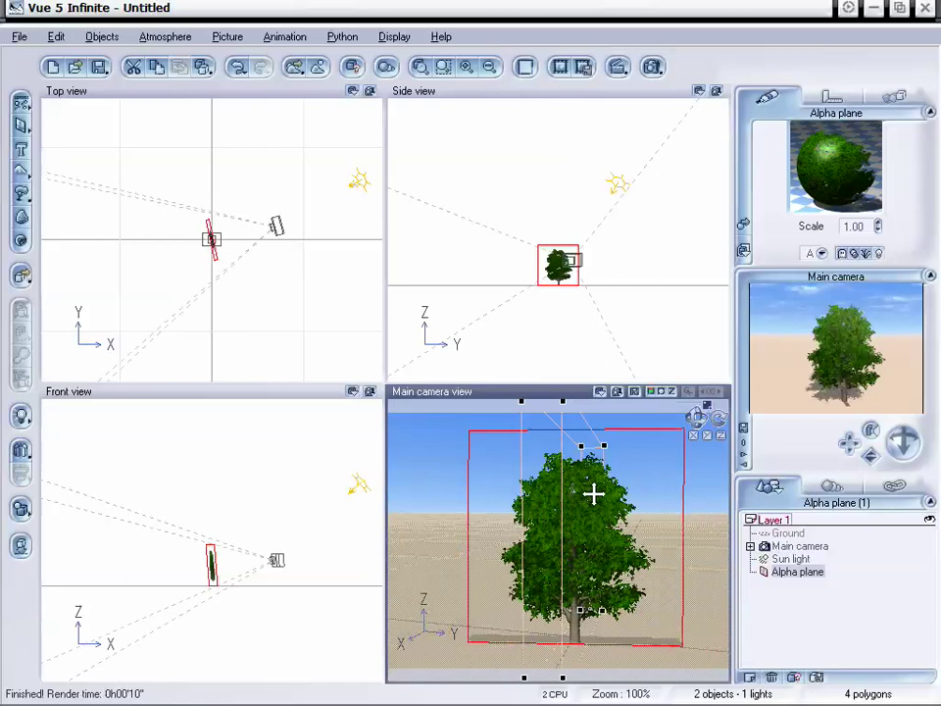
# Delete the tree alpha plane and add a Mexican Palm Tree plant to the scene
pyautogui.press('Delete')
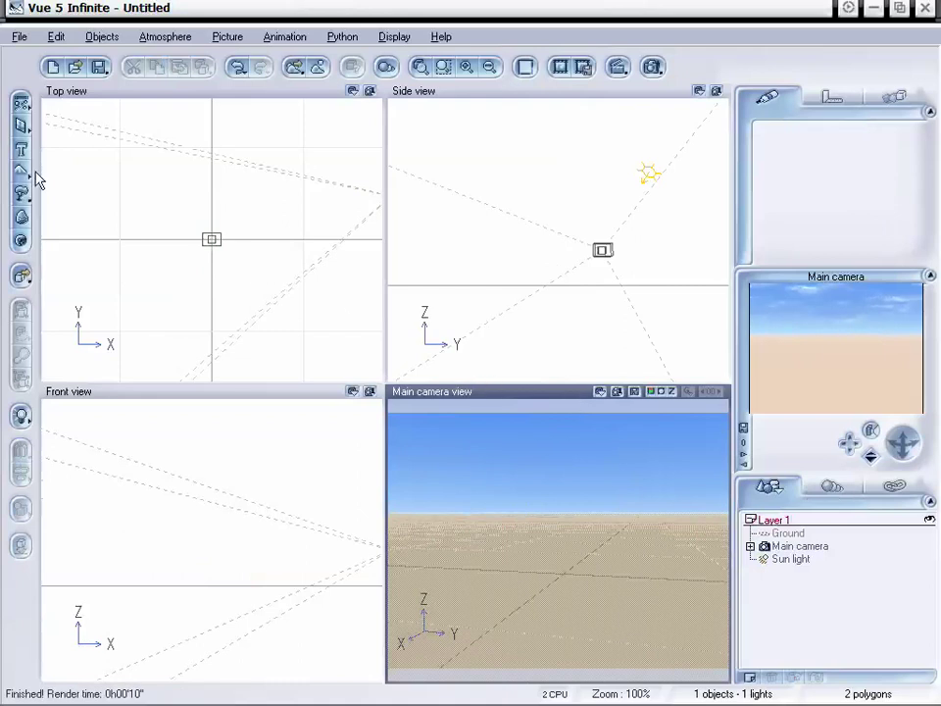
pyautogui.click(21, 193)
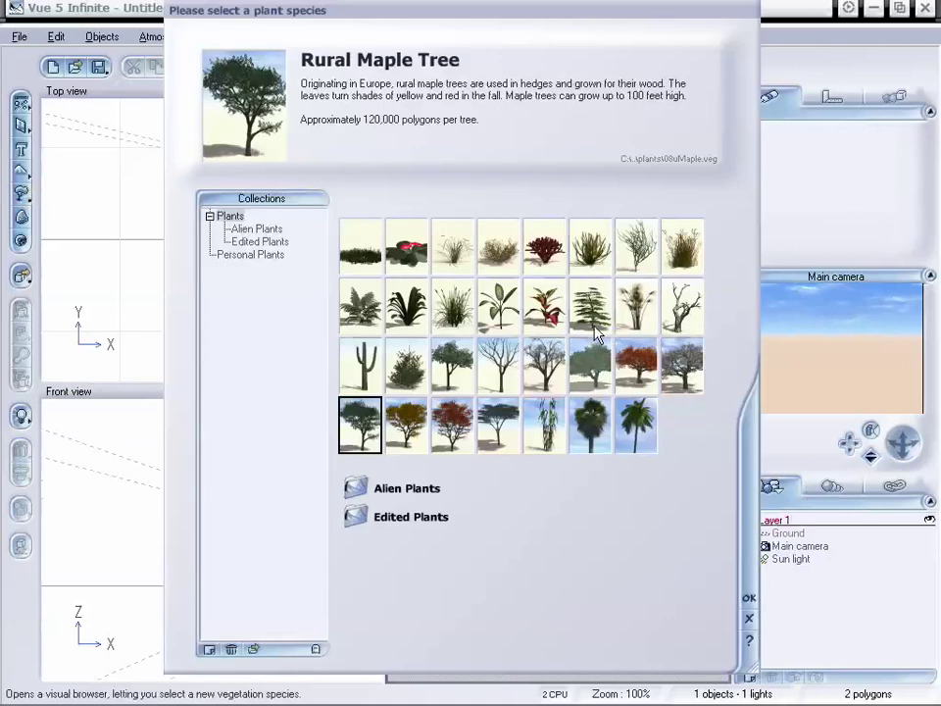
pyautogui.click(589, 424)
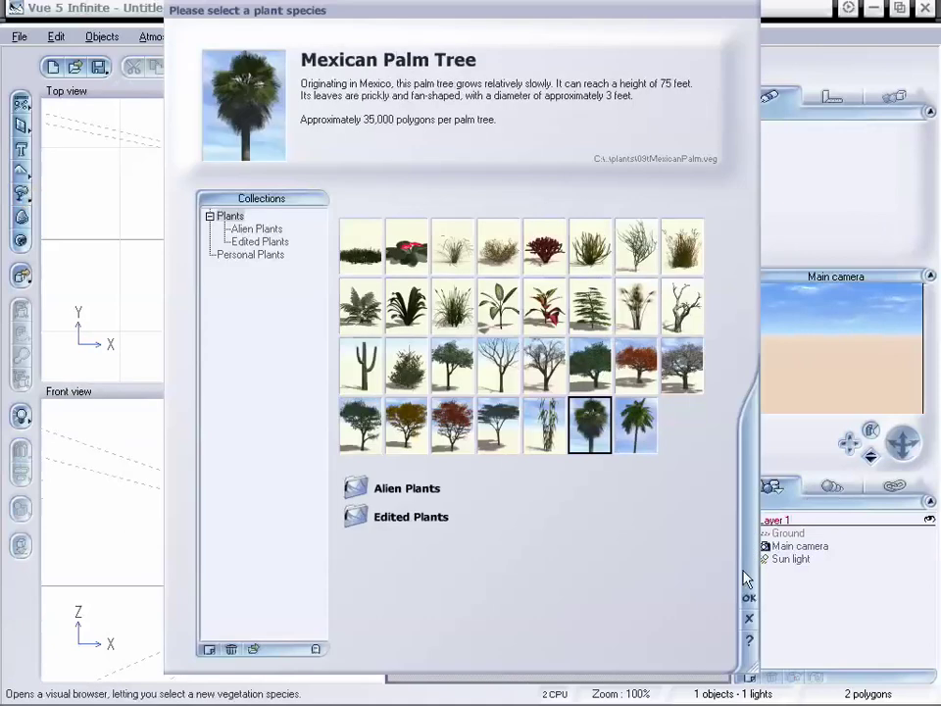
pyautogui.click(750, 600)
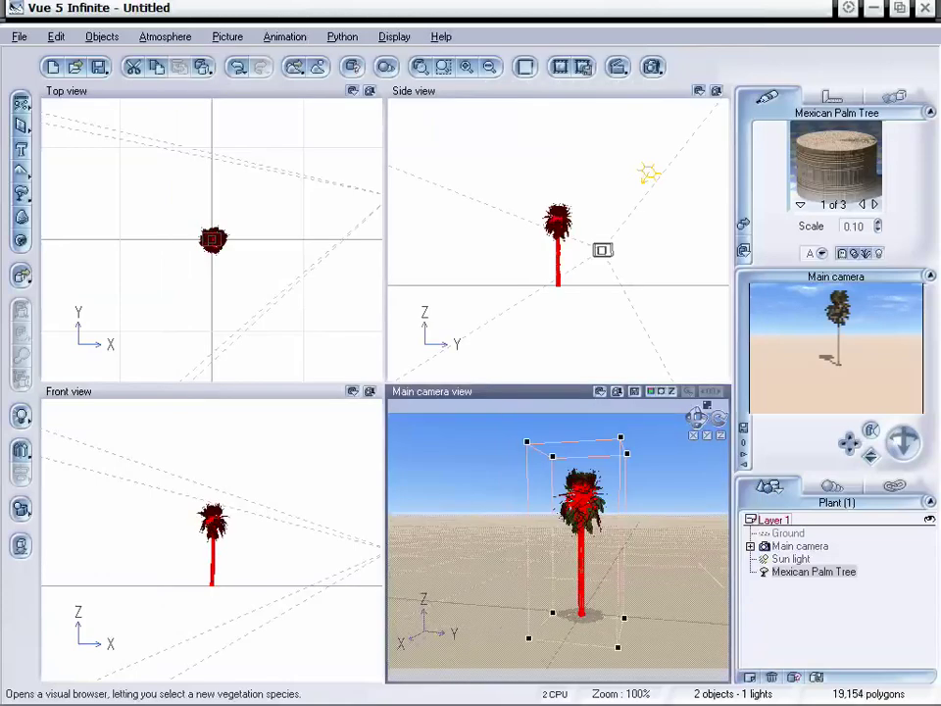
# Reposition the main camera to frame the whole palm tree from a low angle, centered in the view
pyautogui.moveTo(872, 456)
pyautogui.mouseDown()
pyautogui.moveTo(871, 441)
pyautogui.moveTo(872, 449)
pyautogui.moveTo(849, 433)
pyautogui.moveTo(871, 455)
pyautogui.moveTo(871, 446)
pyautogui.mouseUp()
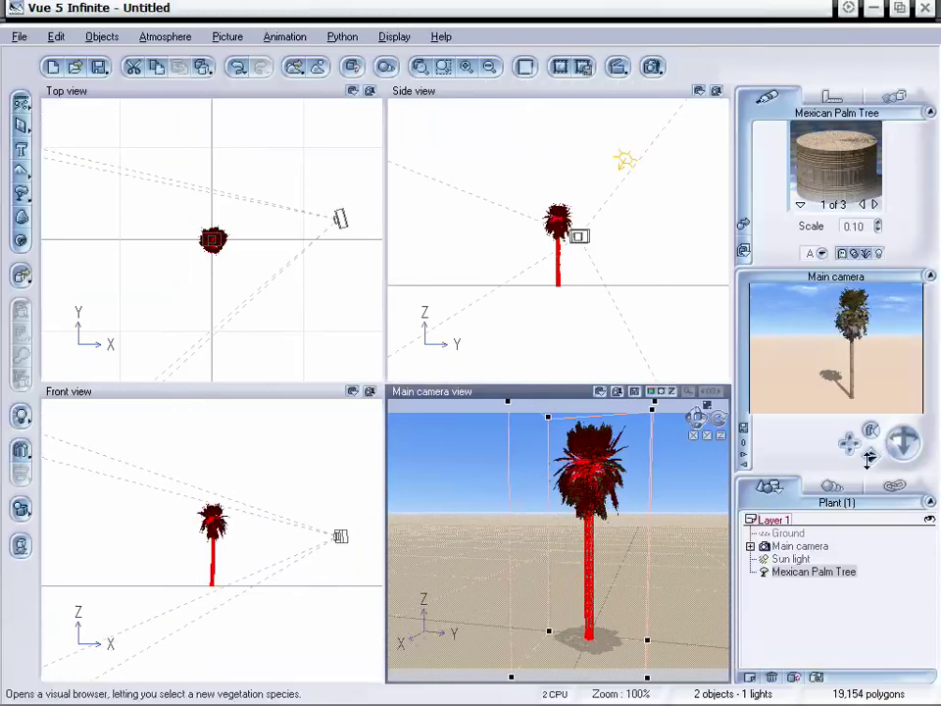
pyautogui.moveTo(901, 443); pyautogui.dragTo(862, 466)
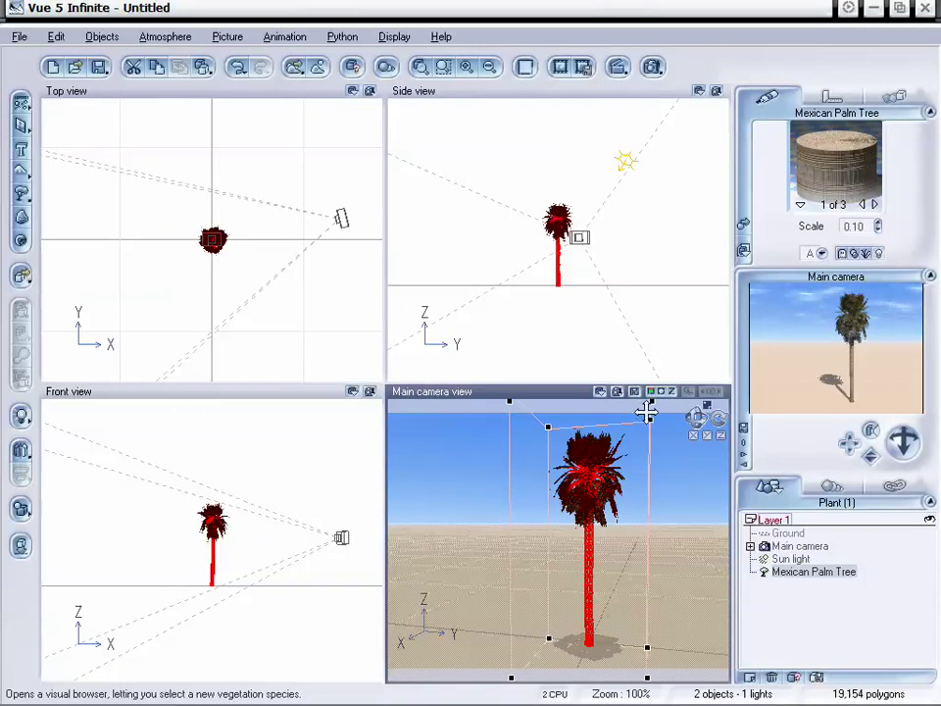
pyautogui.moveTo(910, 439)
pyautogui.mouseDown()
pyautogui.moveTo(916, 445)
pyautogui.moveTo(904, 443)
pyautogui.mouseUp()
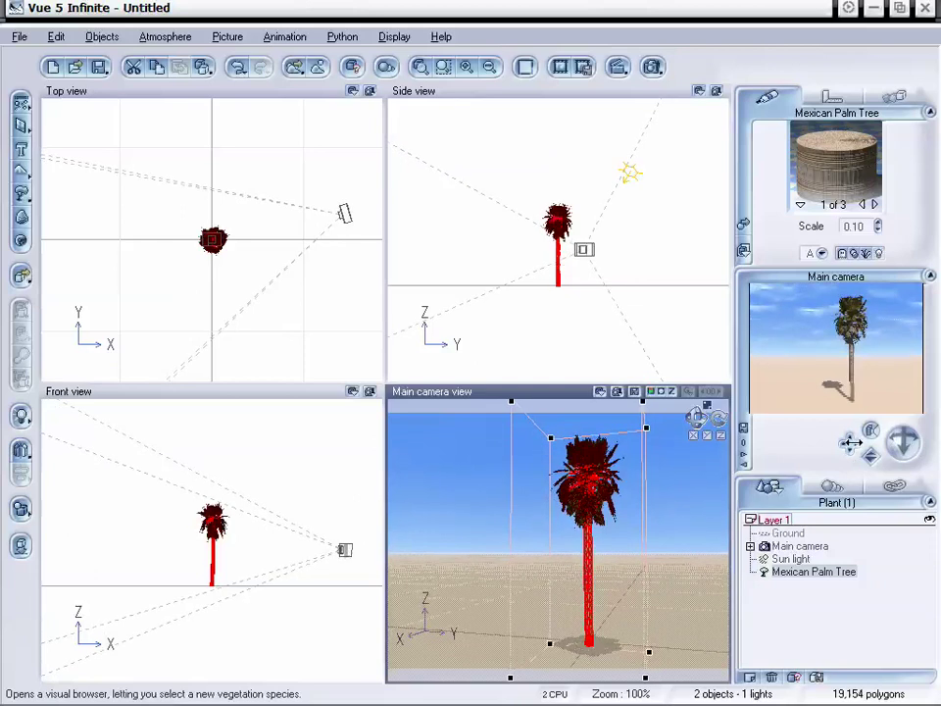
pyautogui.moveTo(851, 444); pyautogui.dragTo(858, 441)
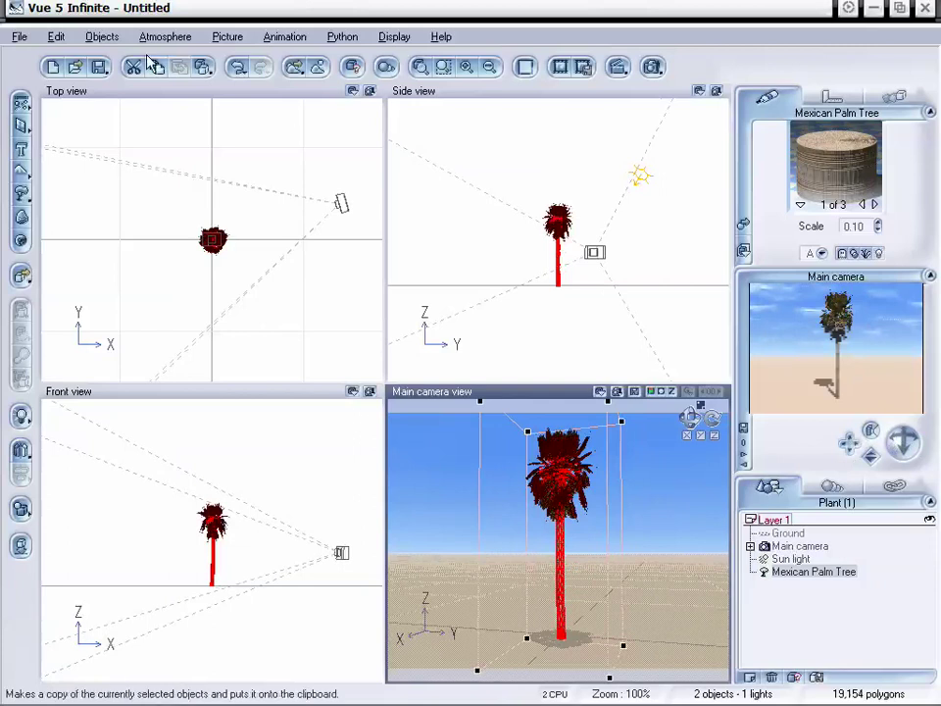
# Load the No Atmosphere preset from the Others collection under Effects
pyautogui.click(173, 39)
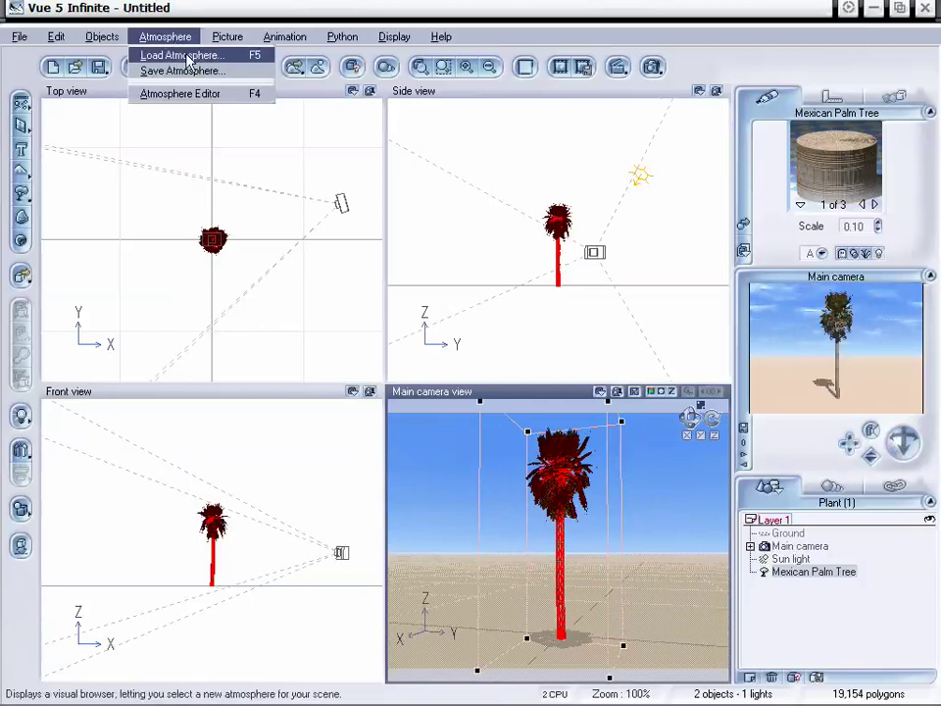
pyautogui.click(189, 58)
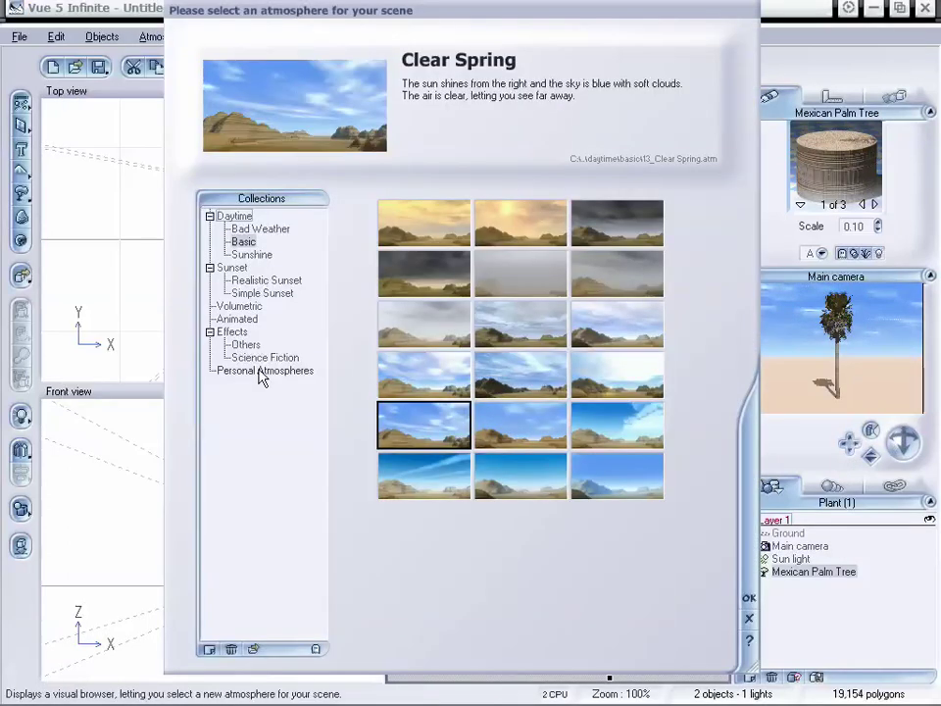
pyautogui.click(245, 346)
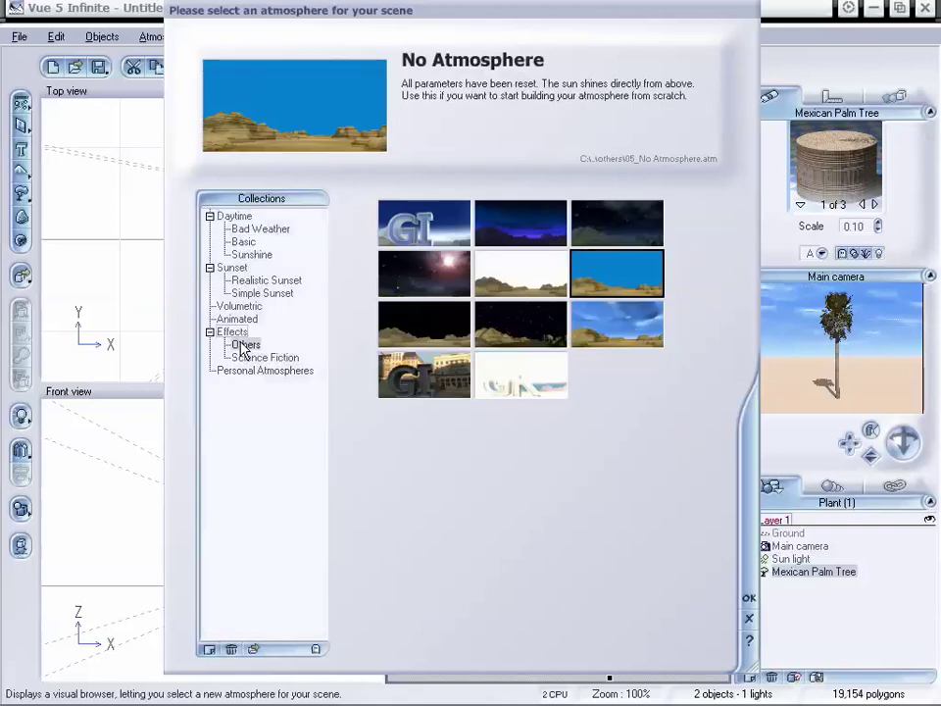
pyautogui.click(749, 597)
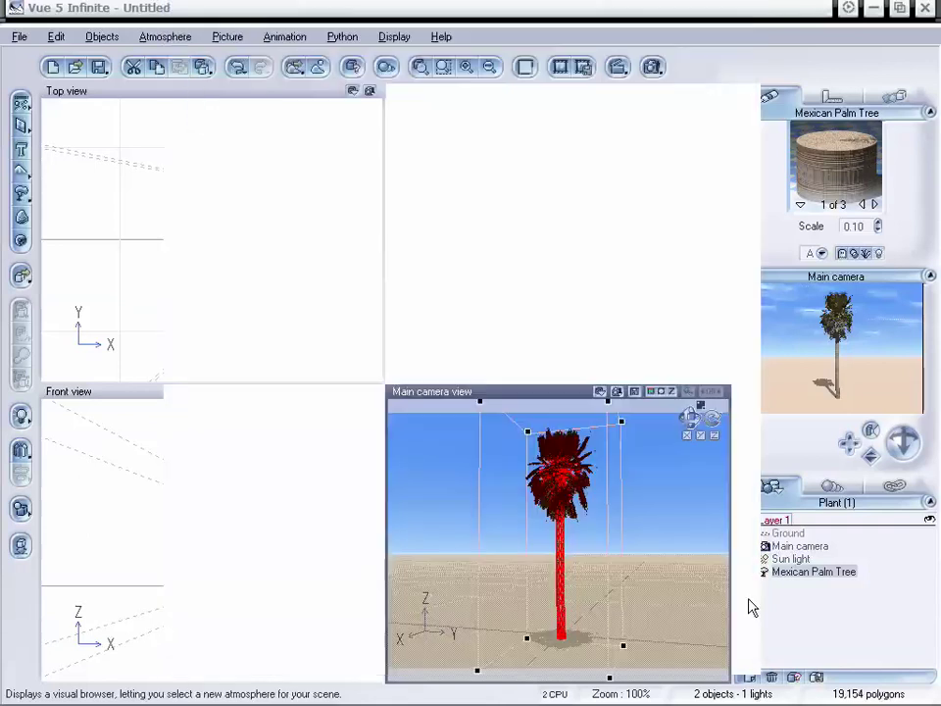
# Delete the ground plane and move the sun light so it shines on the palm tree from above the camera side
pyautogui.click(790, 533)
pyautogui.press('Delete')
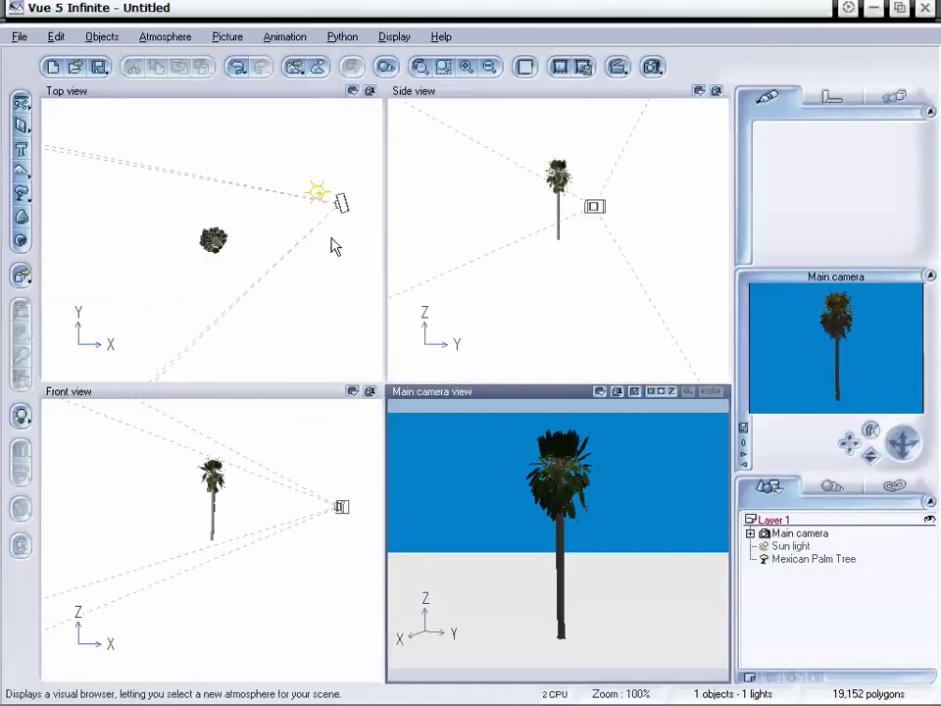
pyautogui.click(316, 193)
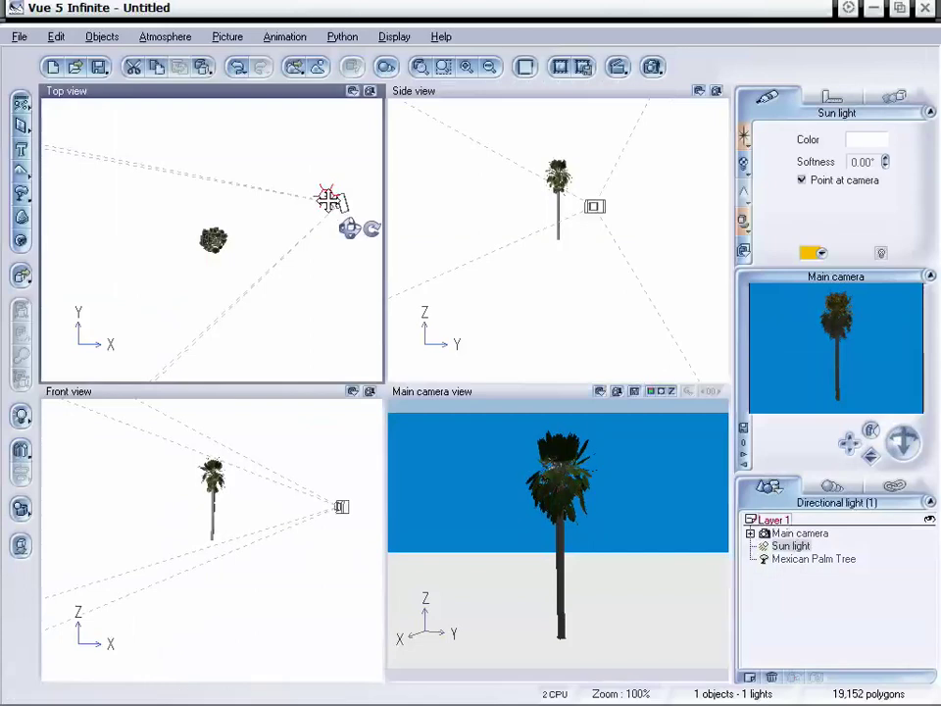
pyautogui.moveTo(329, 199); pyautogui.dragTo(526, 179)
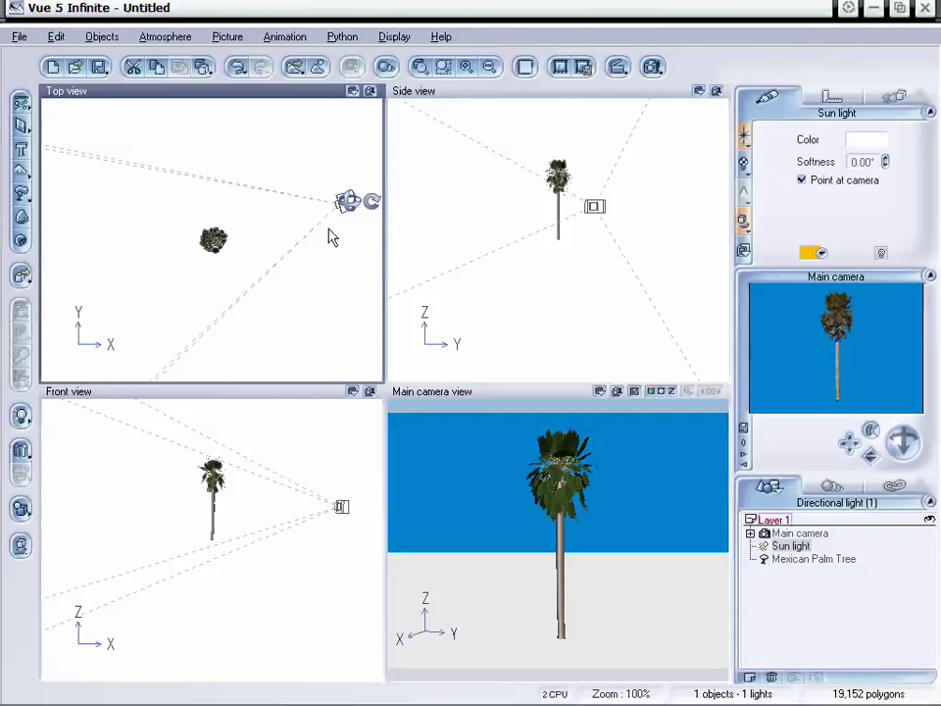
pyautogui.moveTo(214, 258); pyautogui.dragTo(62, 305, button='right')
pyautogui.moveTo(371, 216); pyautogui.dragTo(300, 211)
pyautogui.moveTo(261, 527); pyautogui.dragTo(266, 602, button='right')
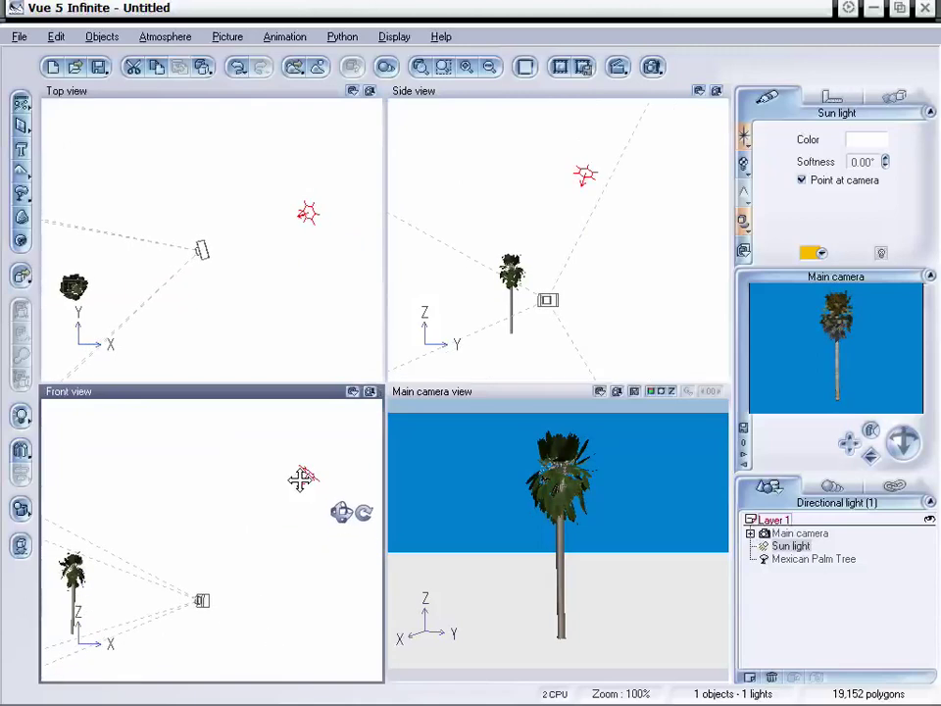
pyautogui.moveTo(300, 477); pyautogui.dragTo(281, 515)
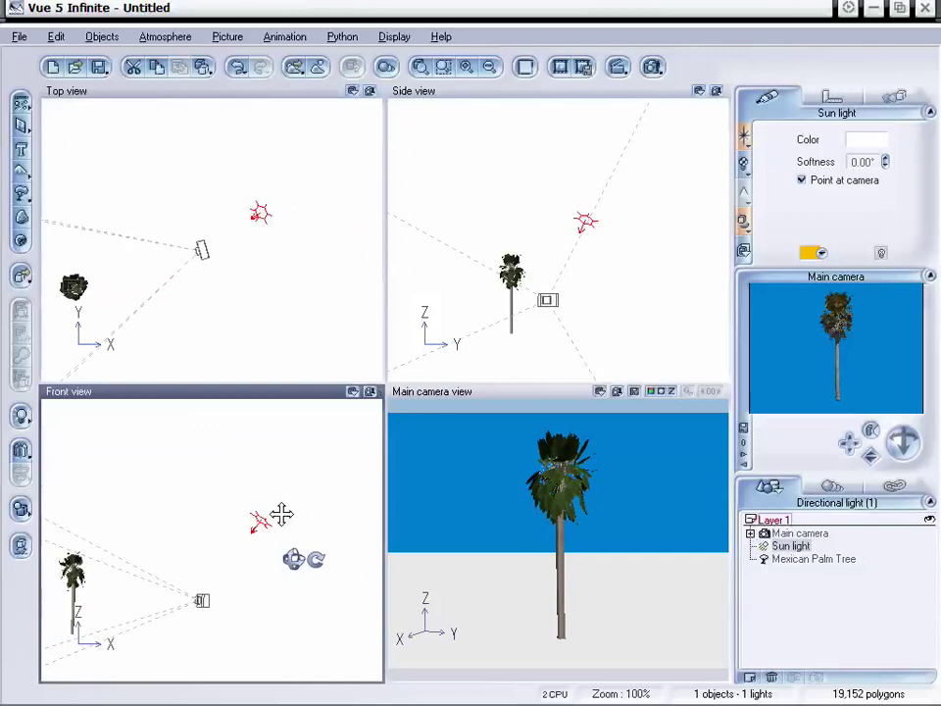
# Render the palm tree, inspect the alpha channel against the color picture, and hide the render display
pyautogui.click(651, 68)
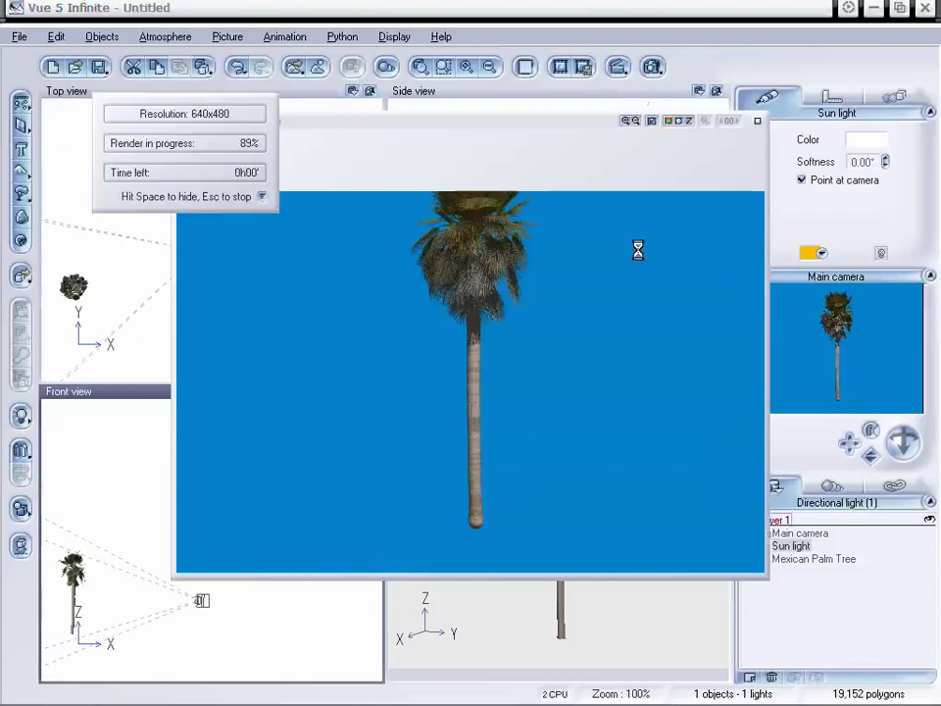
pyautogui.moveTo(522, 120); pyautogui.dragTo(560, 132)
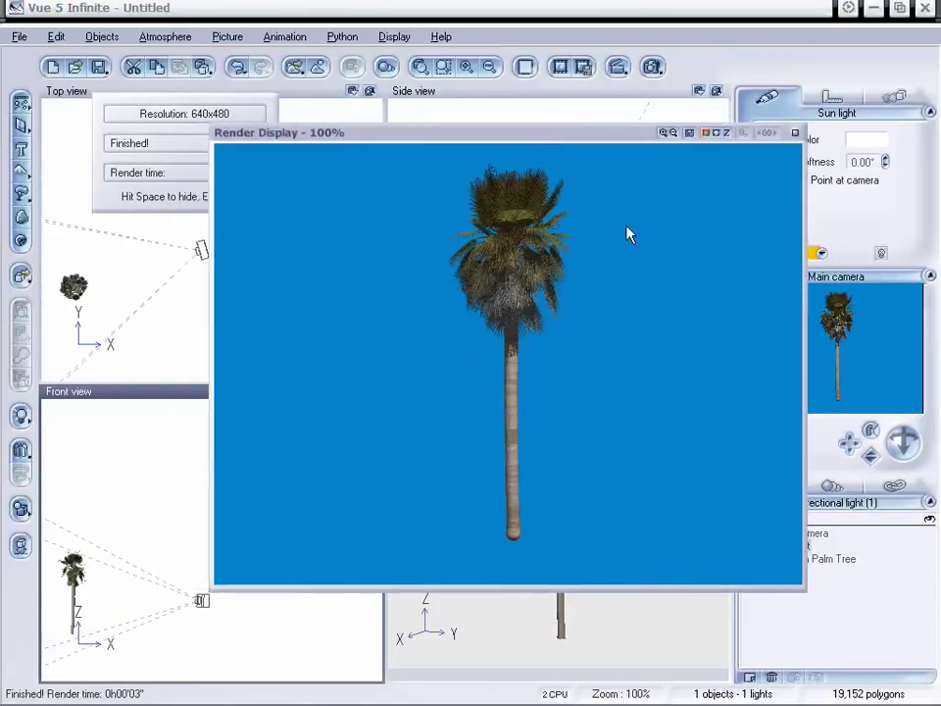
pyautogui.click(718, 135)
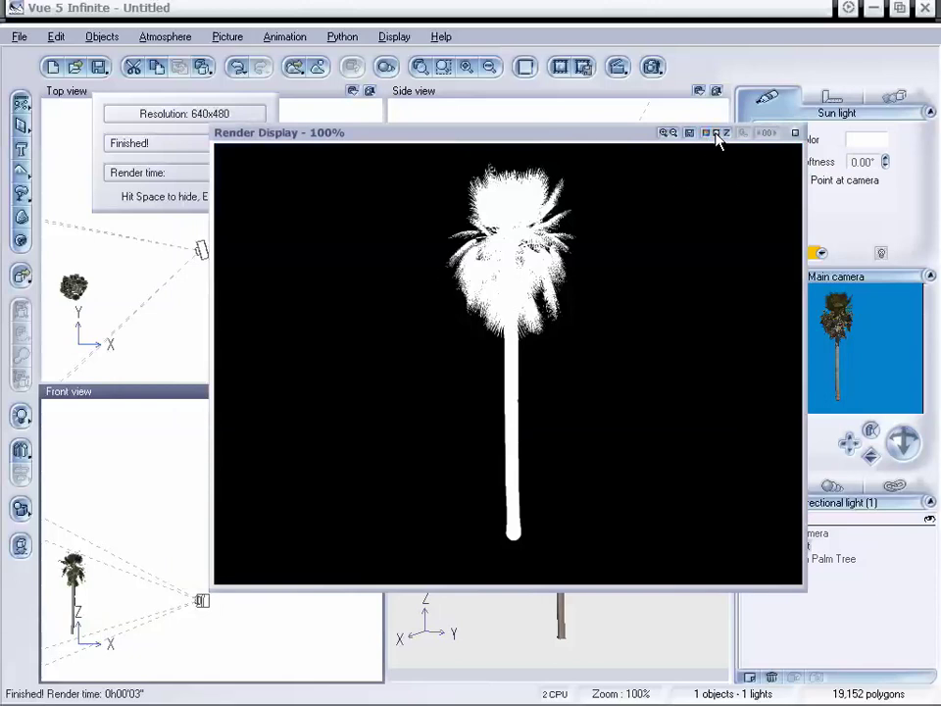
pyautogui.click(707, 134)
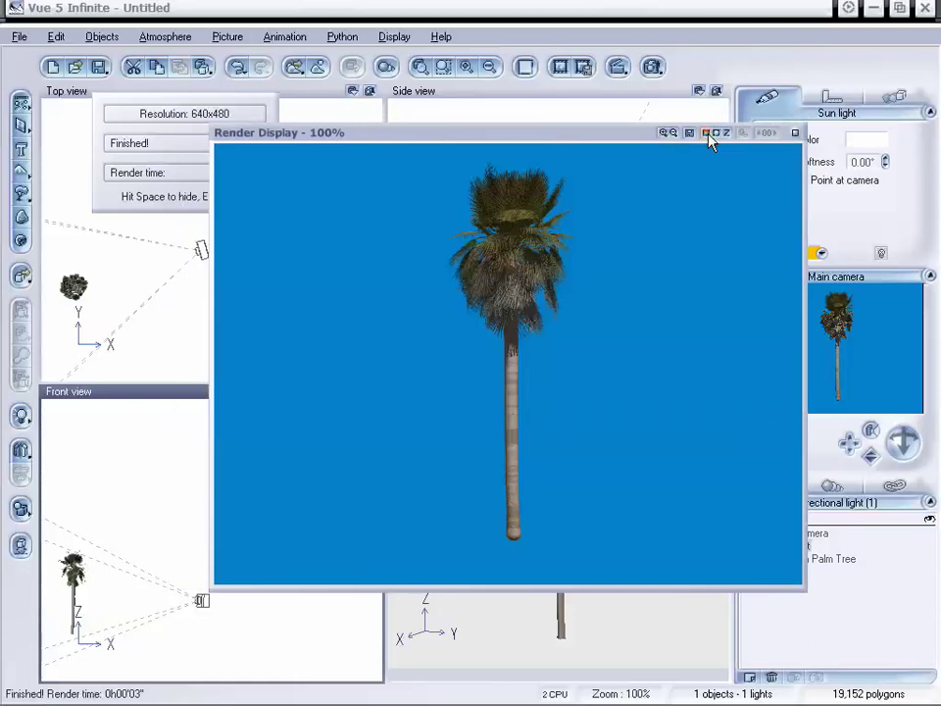
pyautogui.press('space')
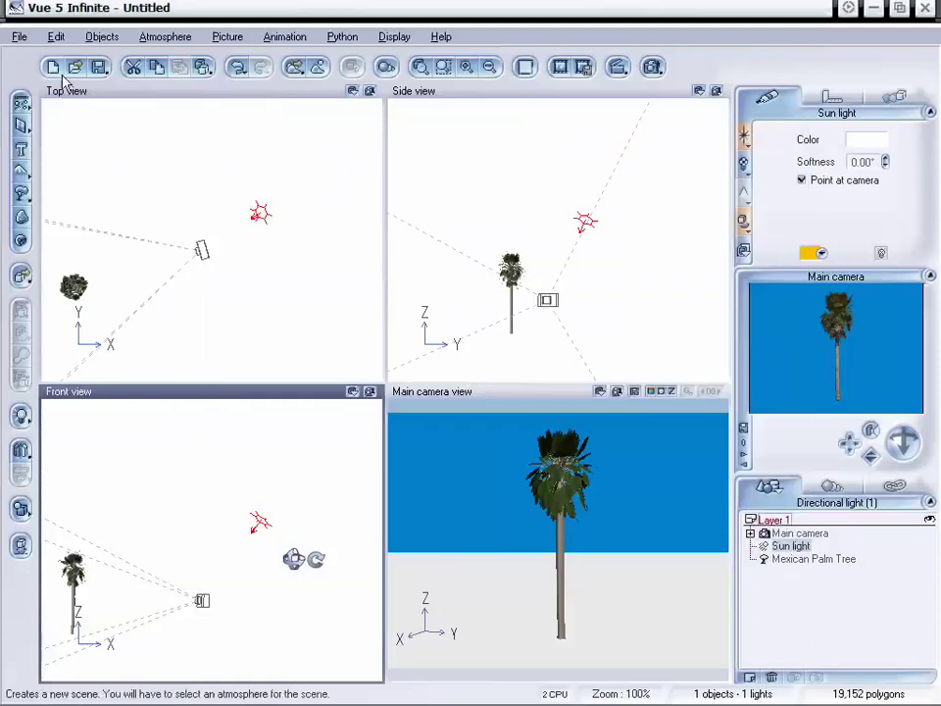
# Create a new scene with the Clear Spring atmosphere from the Daytime Basic collection, without saving the current scene
pyautogui.click(19, 36)
pyautogui.click(21, 57)
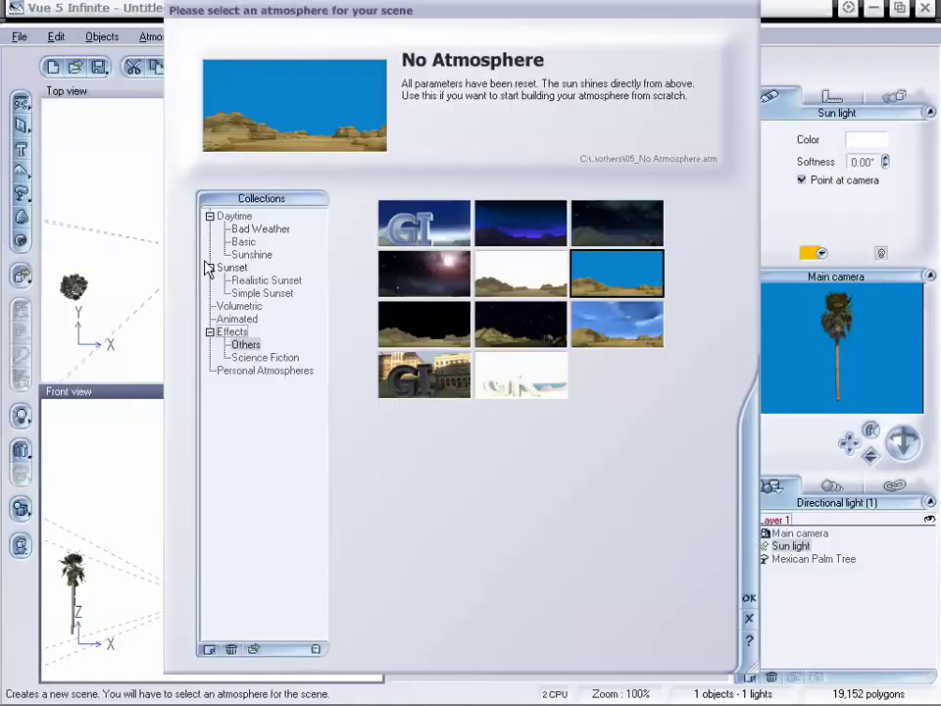
pyautogui.click(243, 242)
pyautogui.click(438, 431)
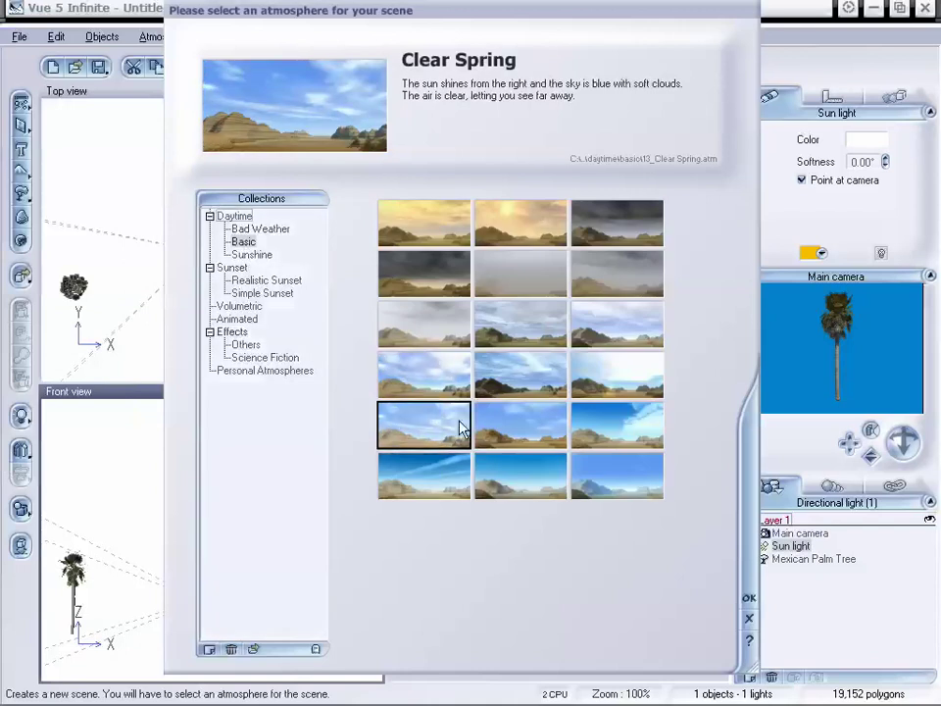
pyautogui.click(747, 597)
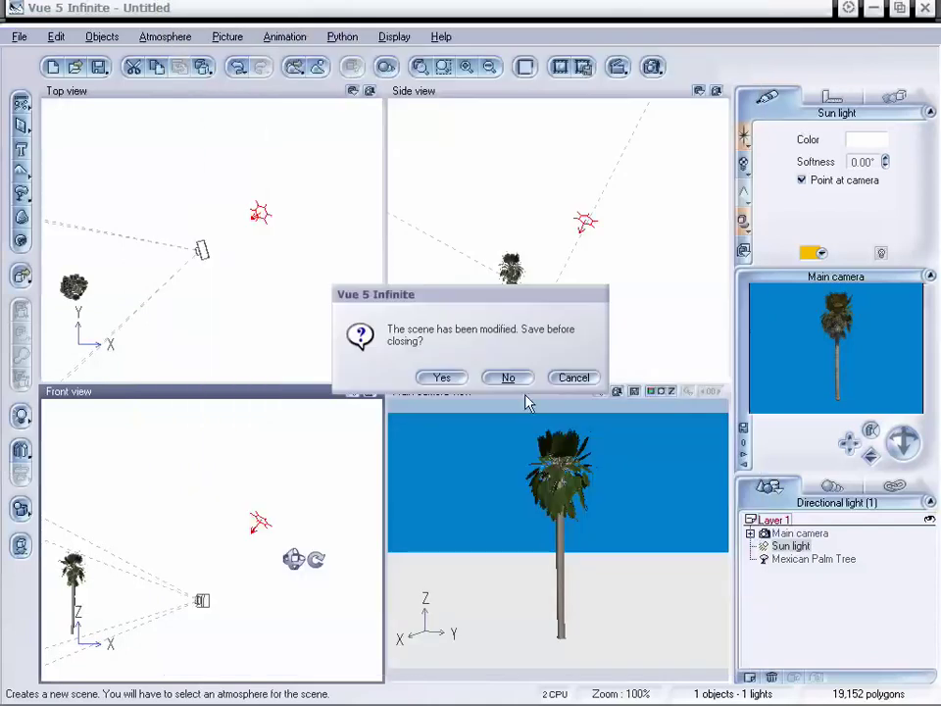
pyautogui.click(511, 378)
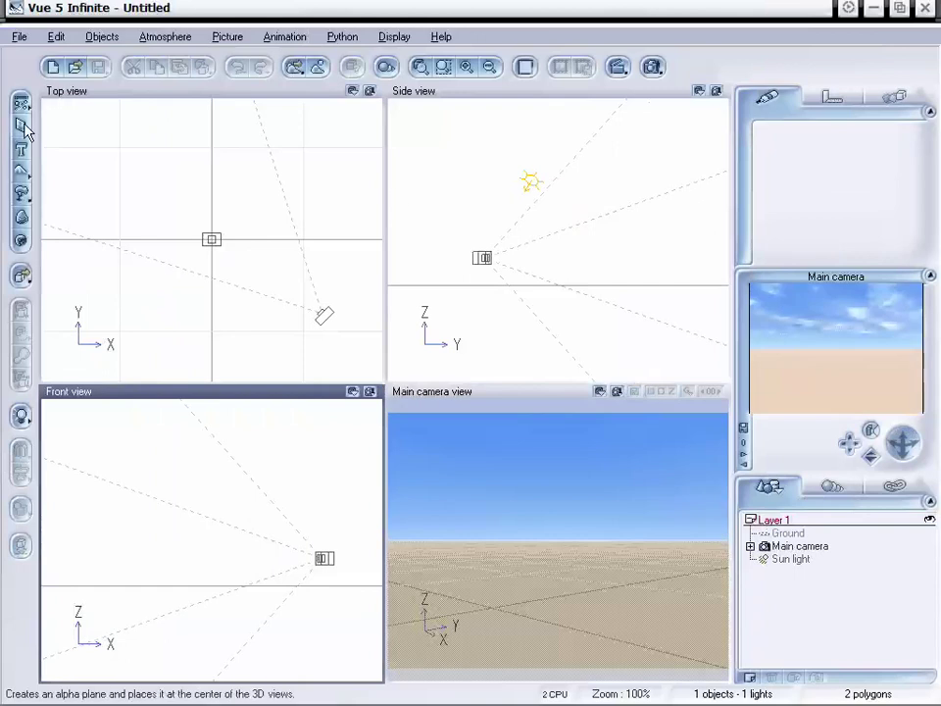
# Add an alpha plane using the rendered palm tree as color picture and its mask as alpha picture, inverting the alpha
pyautogui.moveTo(22, 127); pyautogui.dragTo(187, 132)
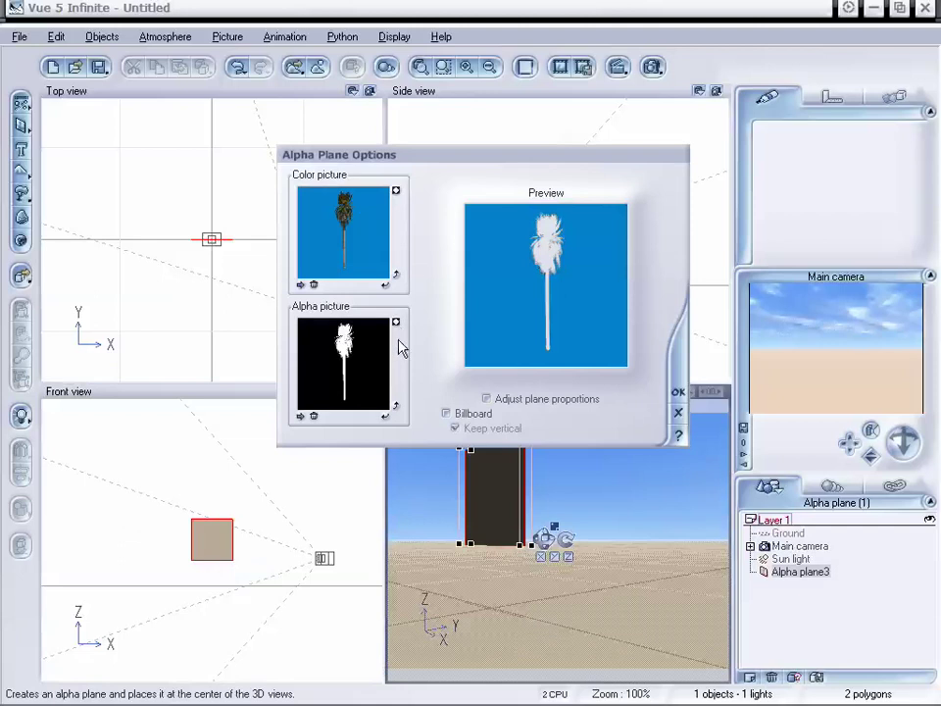
pyautogui.click(397, 321)
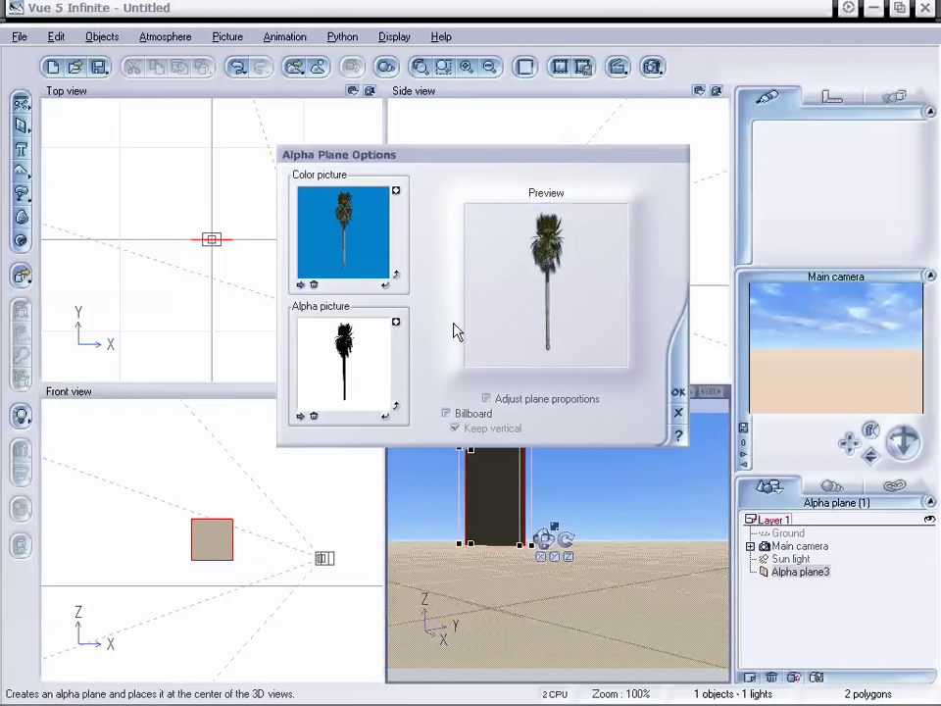
pyautogui.click(679, 395)
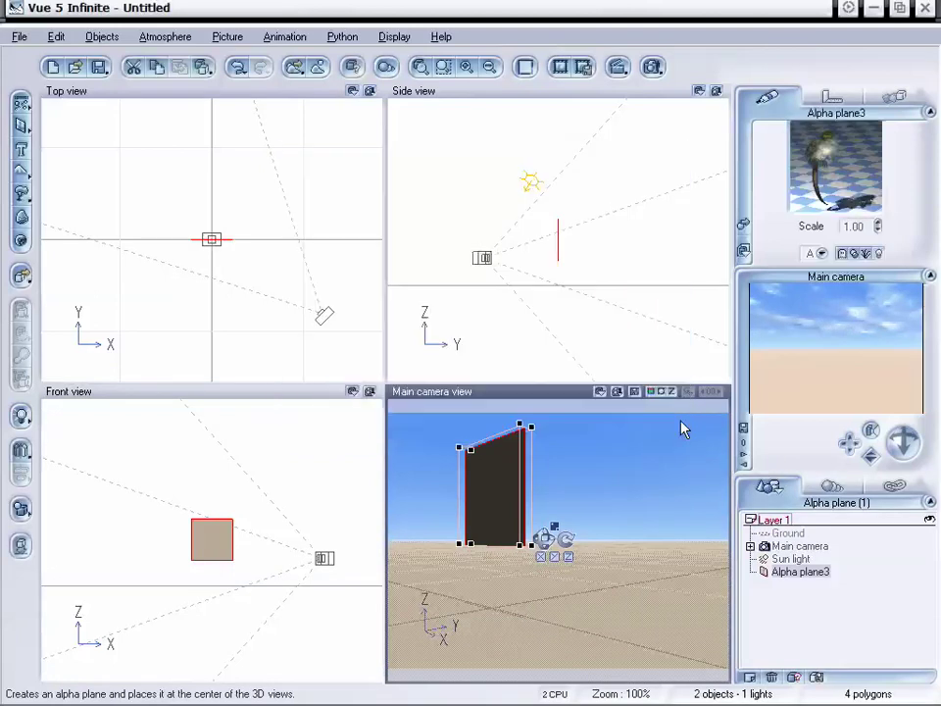
# Turn on Billboard for the palm tree alpha plane and bring the main camera closer to frame the whole tree
pyautogui.doubleClick(515, 463)
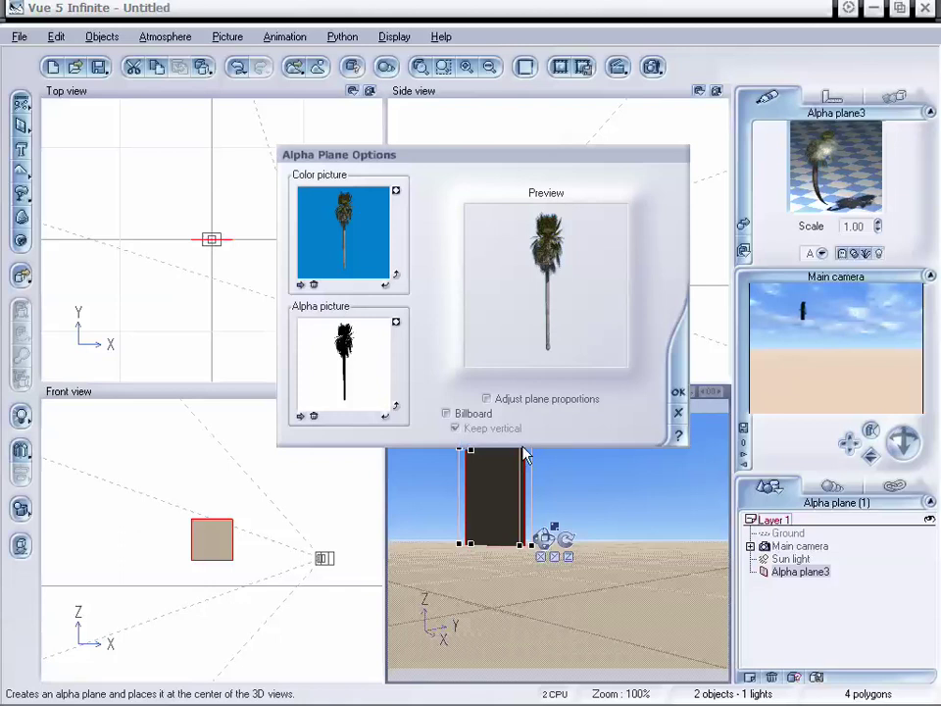
pyautogui.click(449, 412)
pyautogui.click(682, 402)
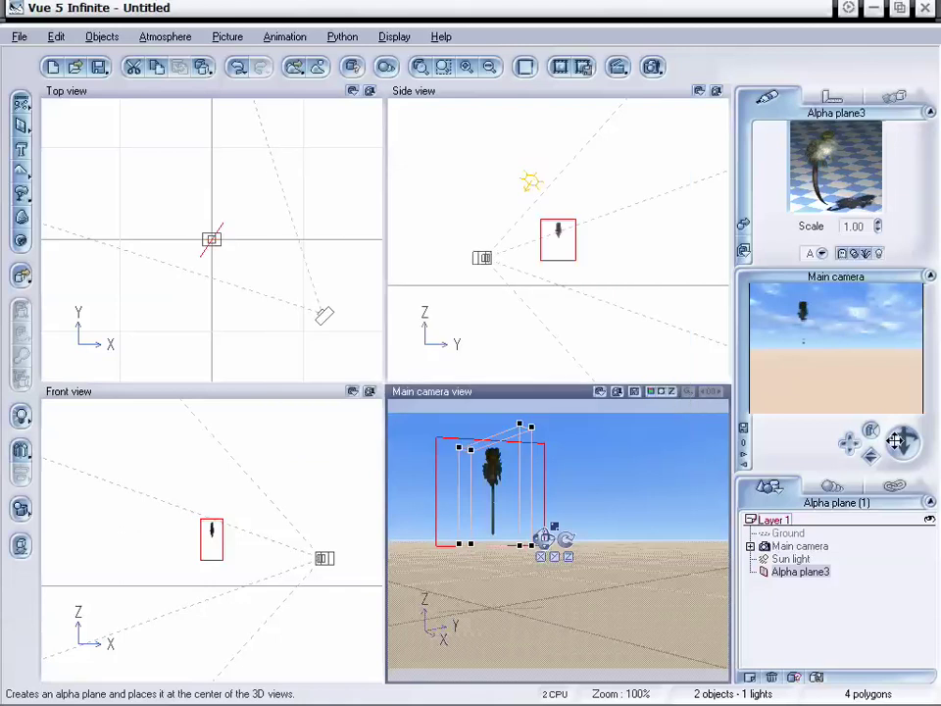
pyautogui.moveTo(903, 443); pyautogui.dragTo(903, 413)
pyautogui.moveTo(848, 439); pyautogui.dragTo(903, 463)
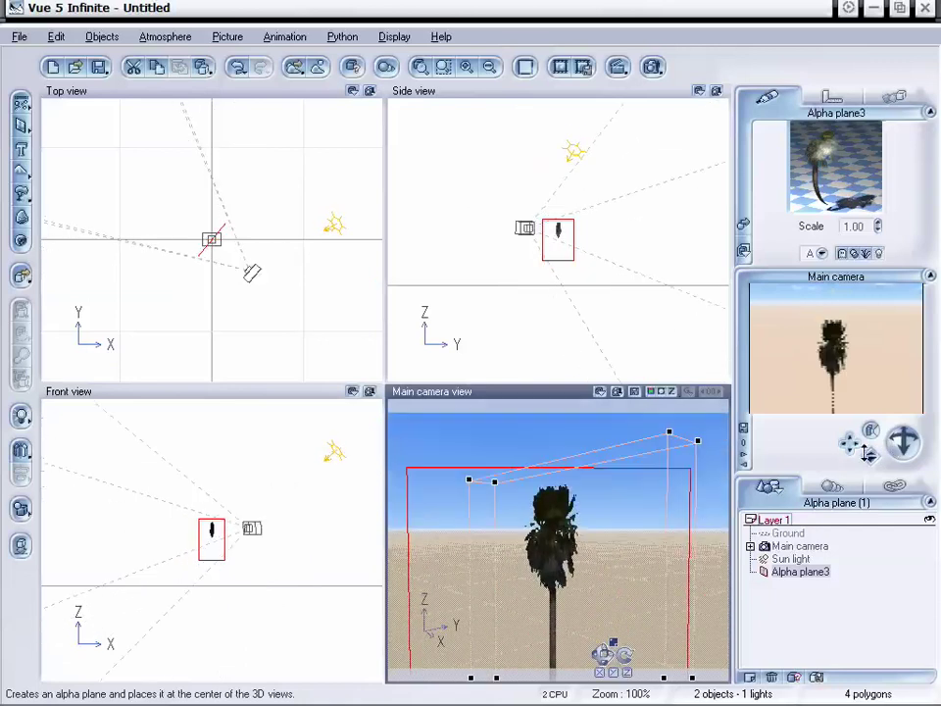
pyautogui.moveTo(850, 443)
pyautogui.mouseDown()
pyautogui.moveTo(849, 432)
pyautogui.moveTo(865, 446)
pyautogui.moveTo(862, 438)
pyautogui.moveTo(850, 447)
pyautogui.mouseUp()
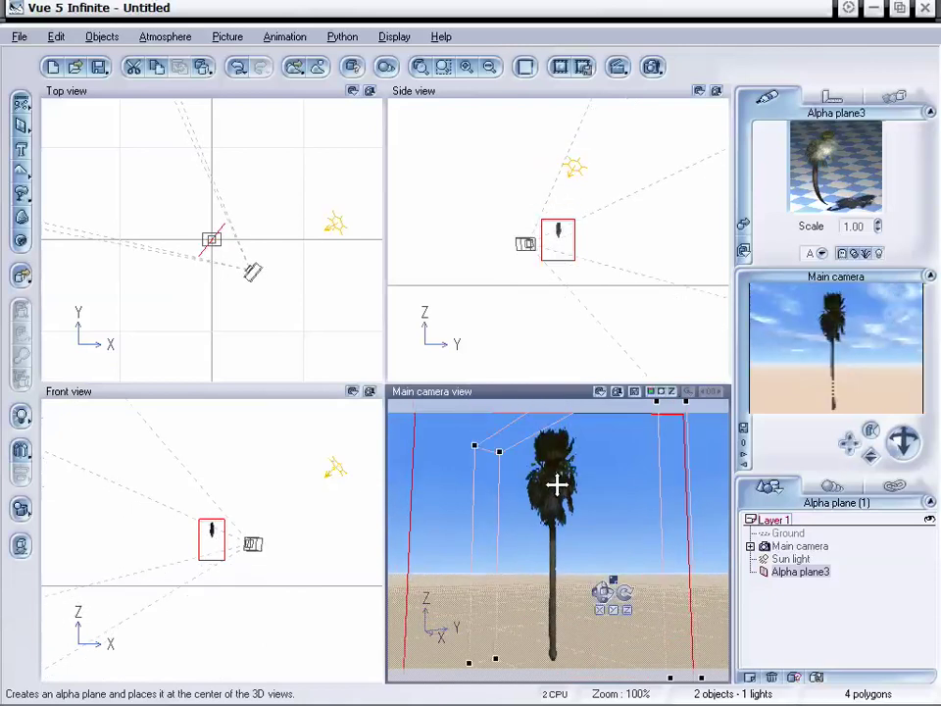
# Delete the palm alpha plane and put a Mexican Palm Tree plant in its place
pyautogui.press('Delete')
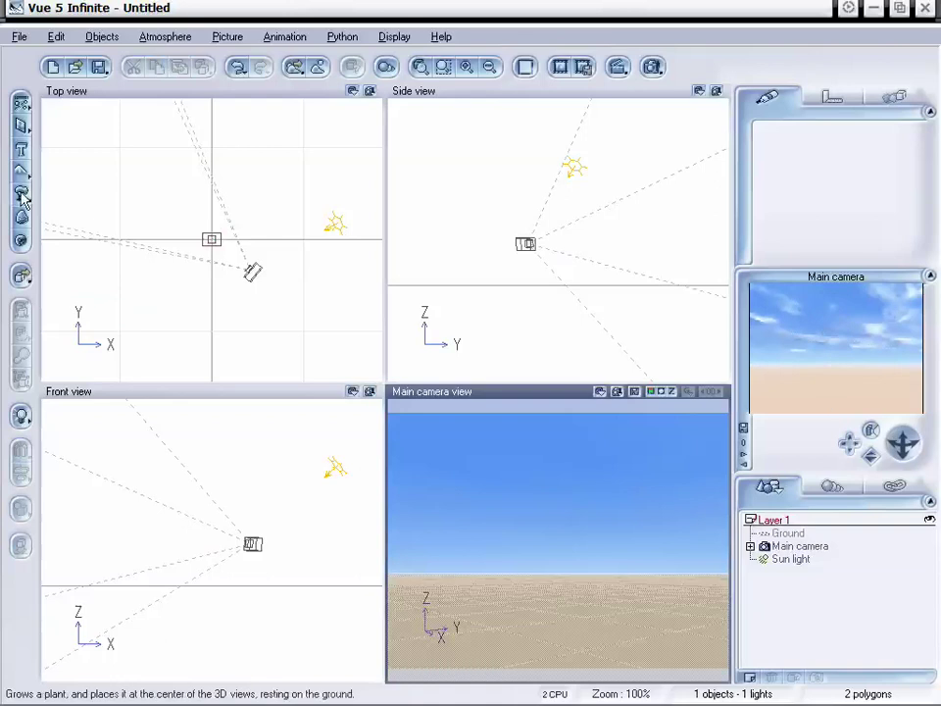
pyautogui.click(19, 195)
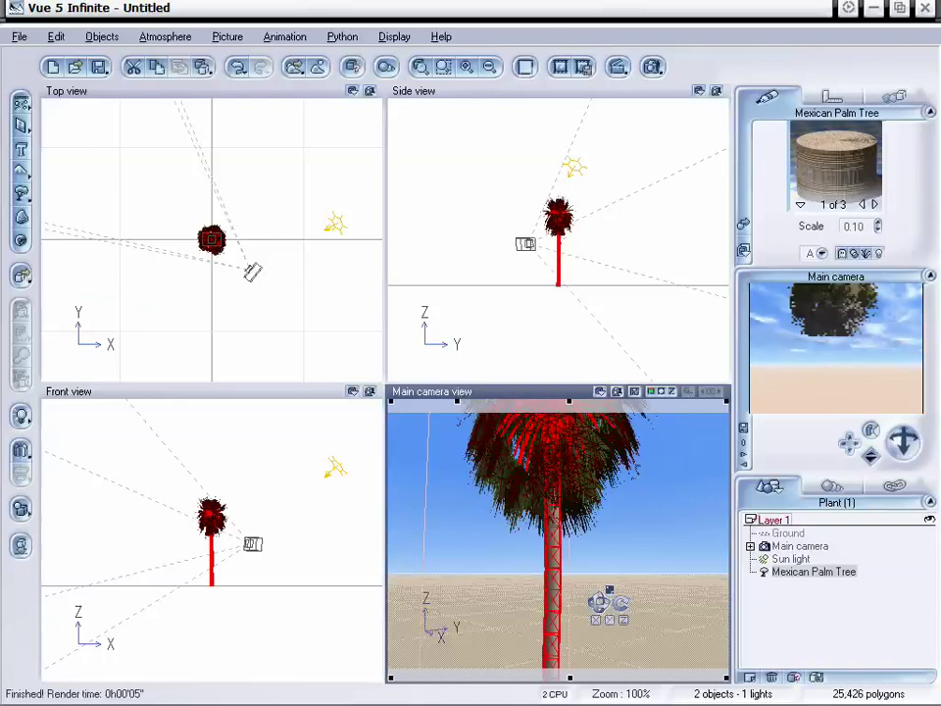
# Delete the ground plane beneath the new palm tree and adjust the main camera slightly to frame the whole tree
pyautogui.click(793, 534)
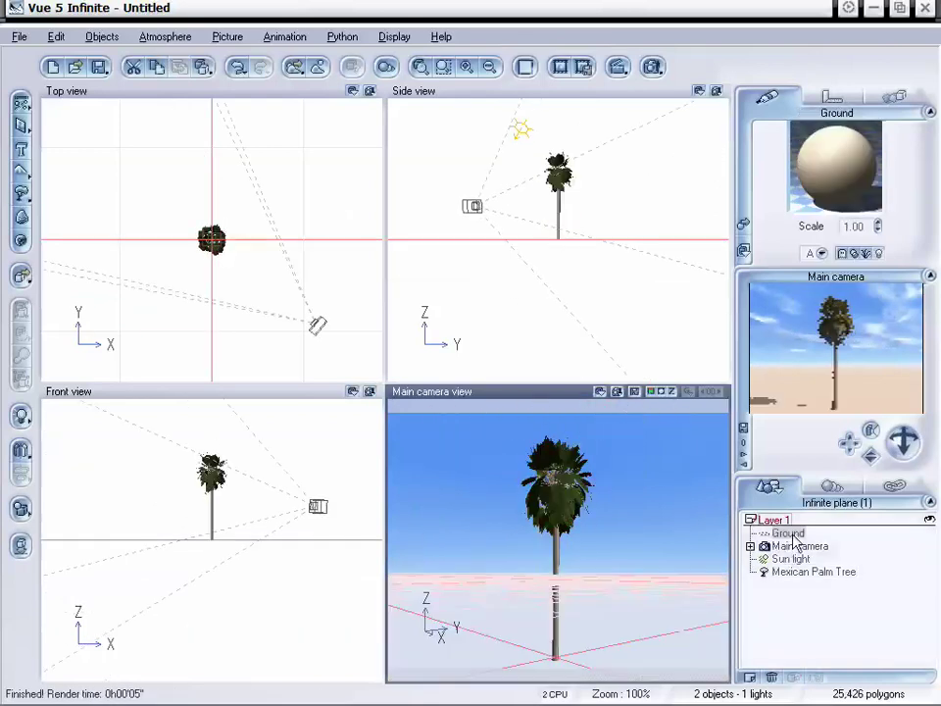
pyautogui.press('Delete')
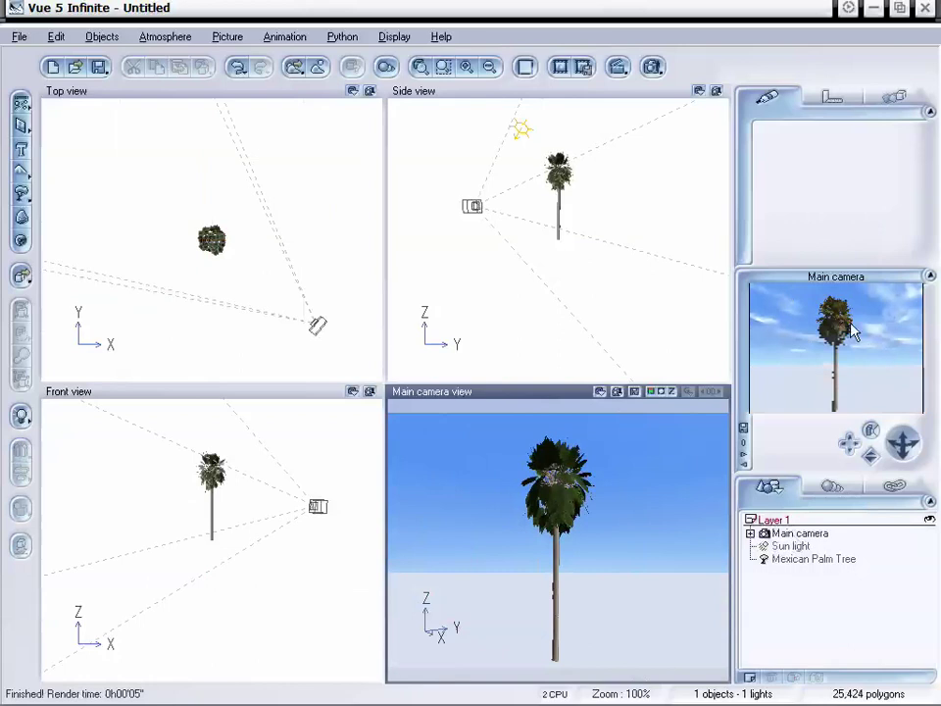
pyautogui.moveTo(849, 441); pyautogui.dragTo(849, 455)
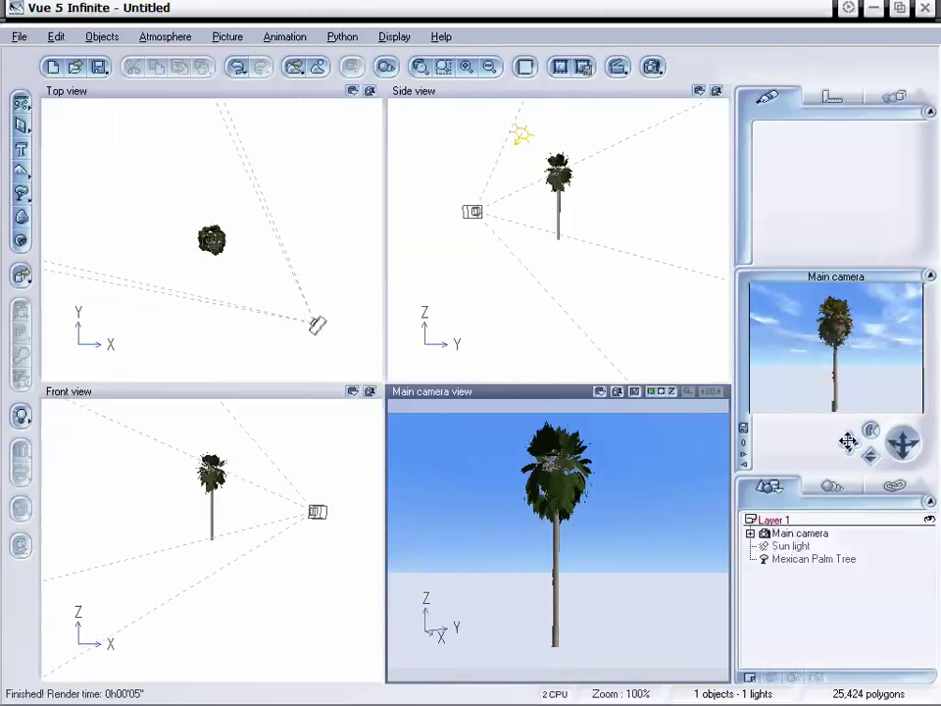
# Set the render options to Square (1:1), Render to screen and 600x600, and render the palm tree
pyautogui.click(649, 67)
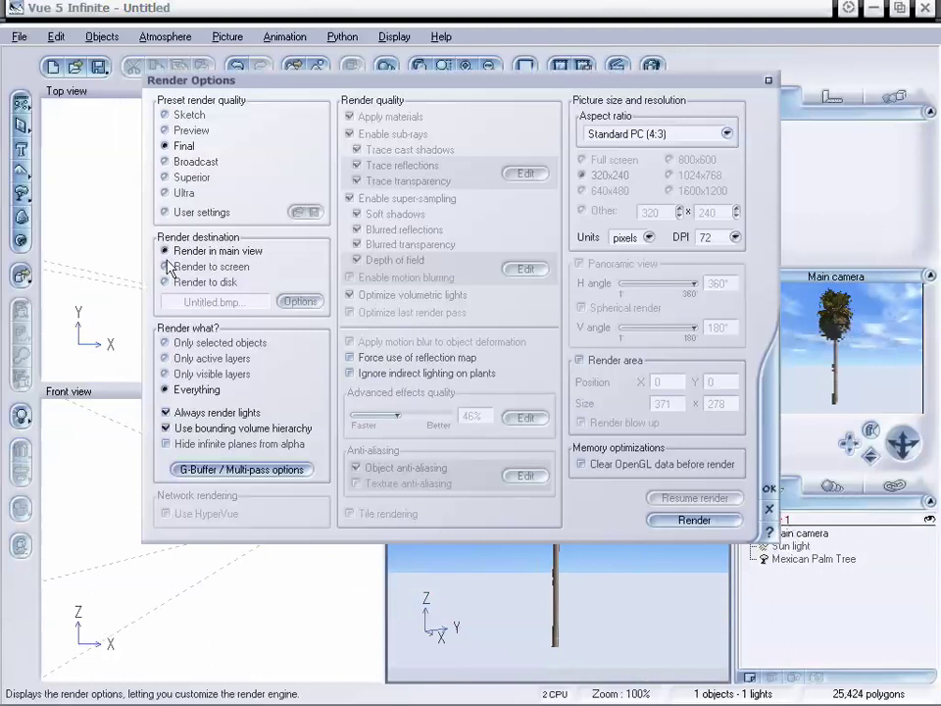
pyautogui.click(726, 133)
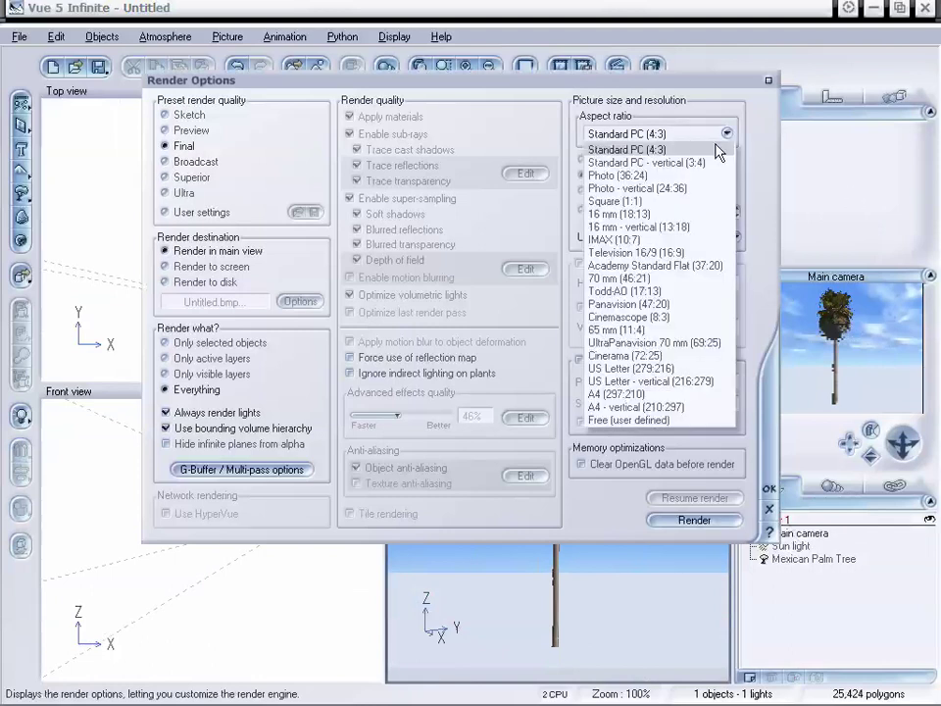
pyautogui.click(669, 201)
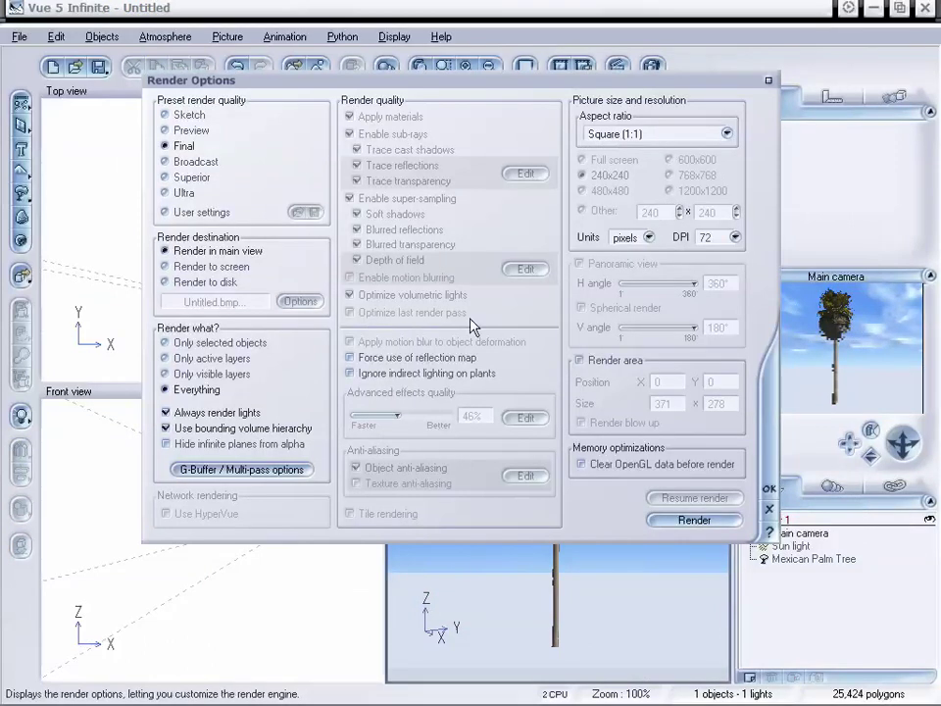
pyautogui.click(169, 267)
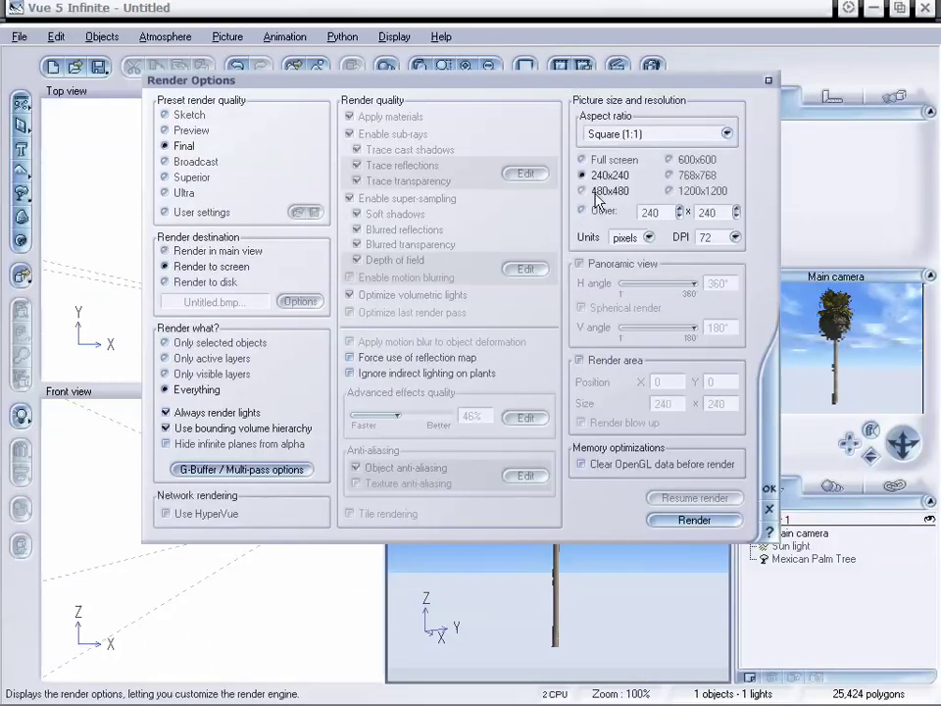
pyautogui.click(673, 159)
pyautogui.click(720, 520)
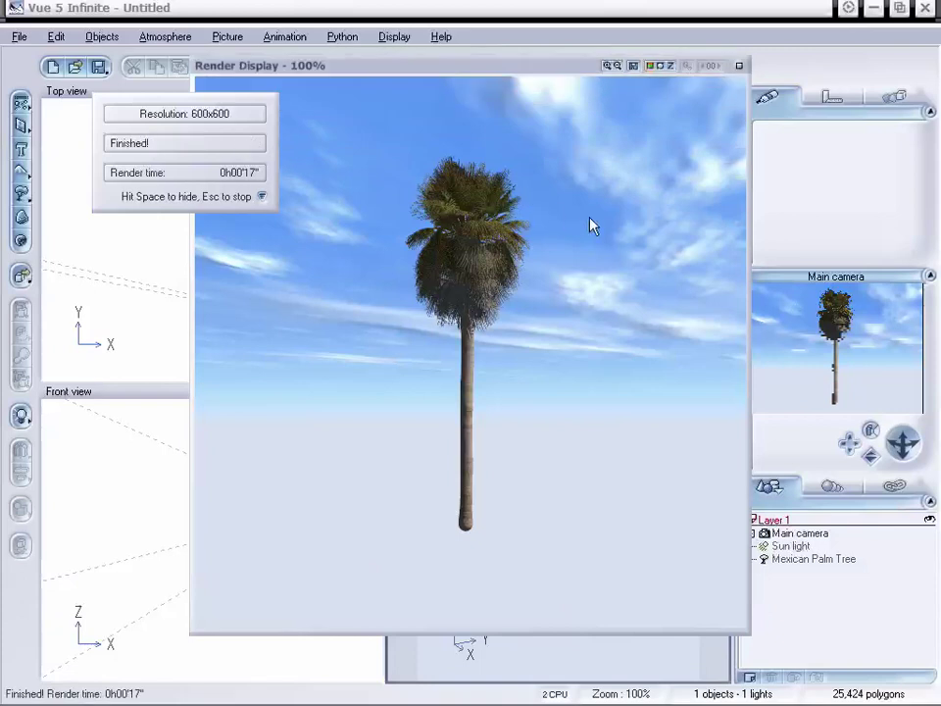
# Examine the alpha and depth channels of the square palm render, and close the render display
pyautogui.click(661, 66)
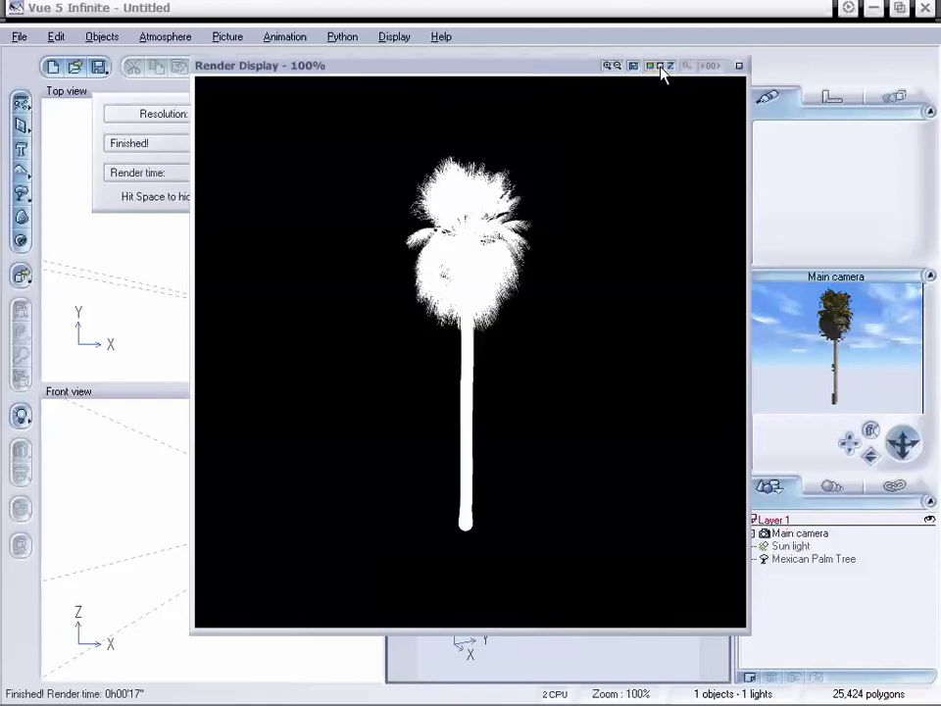
pyautogui.click(651, 67)
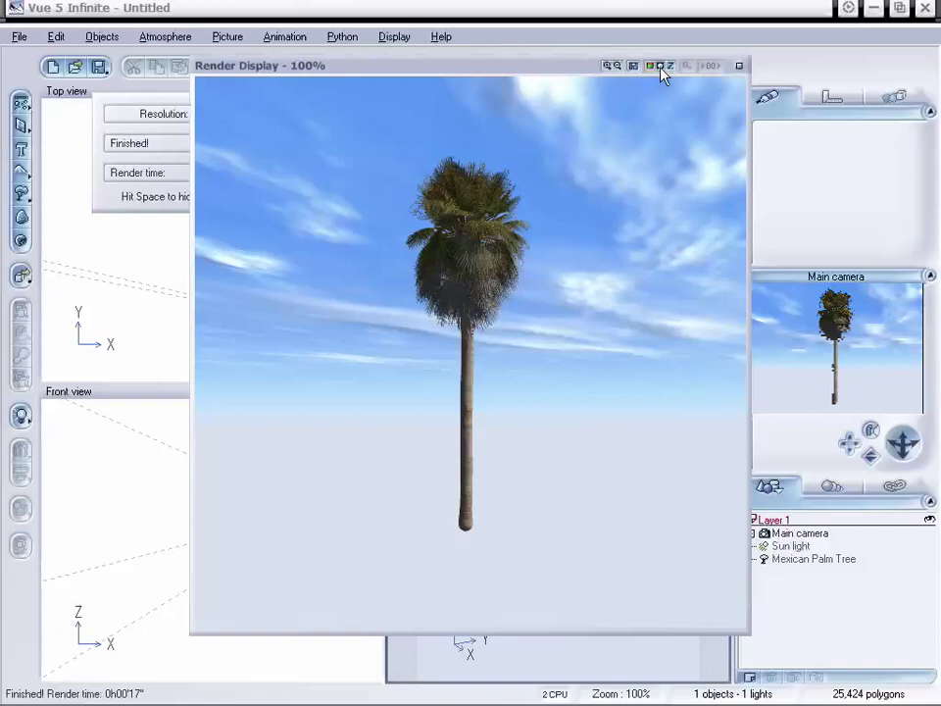
pyautogui.click(661, 66)
pyautogui.click(671, 66)
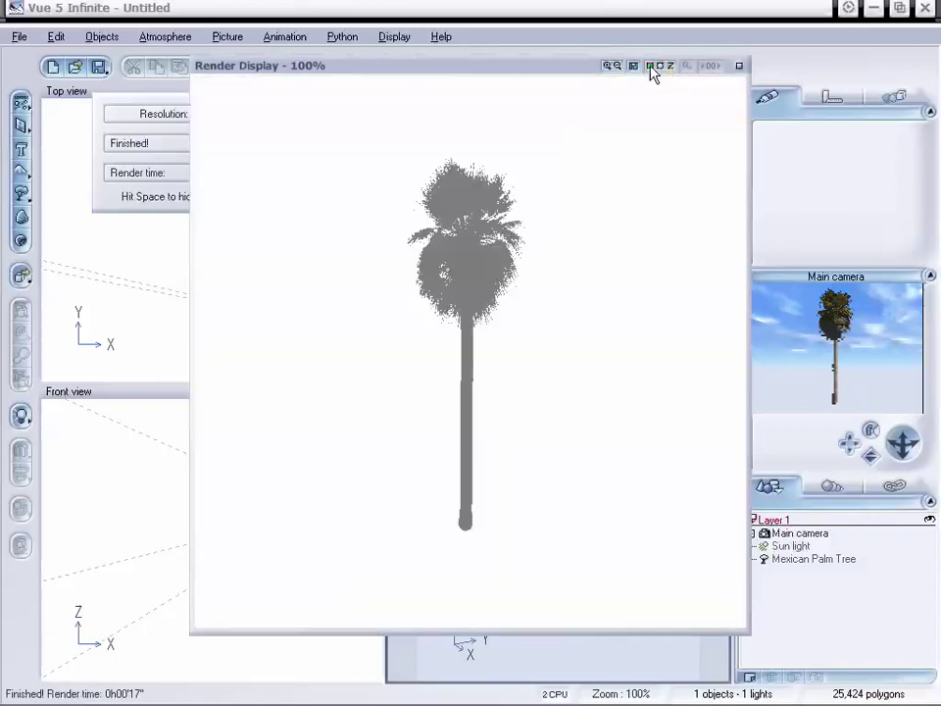
pyautogui.click(739, 66)
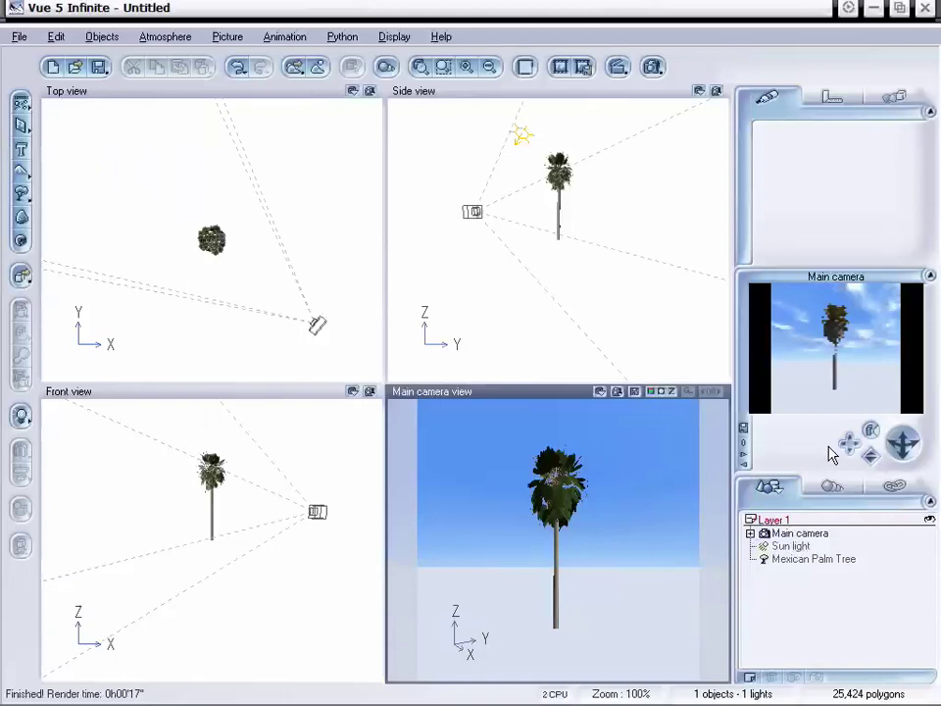
# Move the main camera farther back from the palm tree and select the tree
pyautogui.moveTo(870, 452); pyautogui.dragTo(863, 462)
pyautogui.click(553, 496)
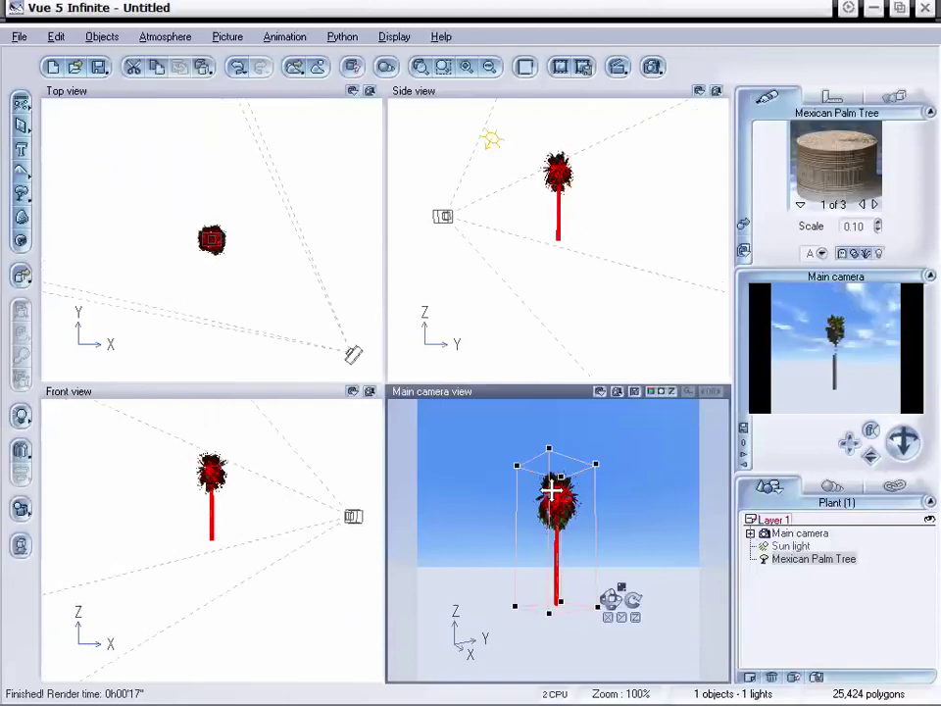